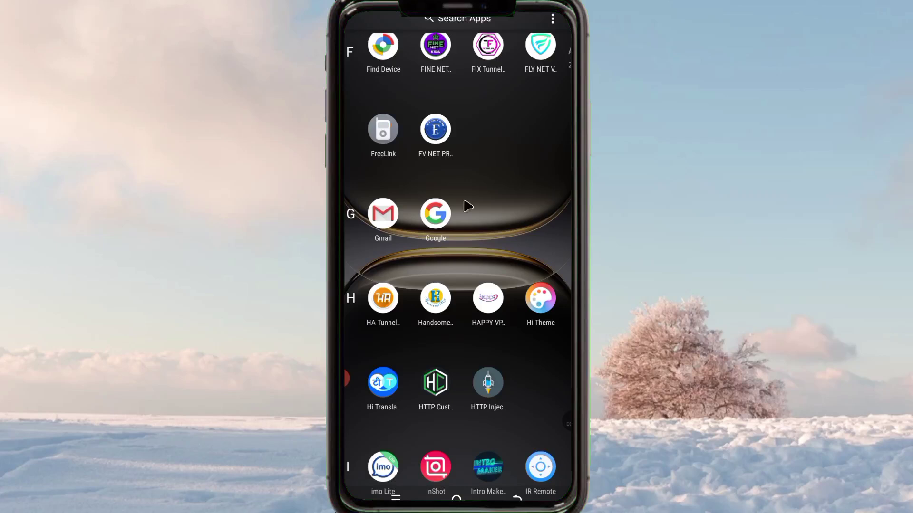
- Find the Play Store in the phone's app list and open it
{"action": "scroll", "coordinate": [460, 266], "scroll_direction": "up", "scroll_amount": 3}
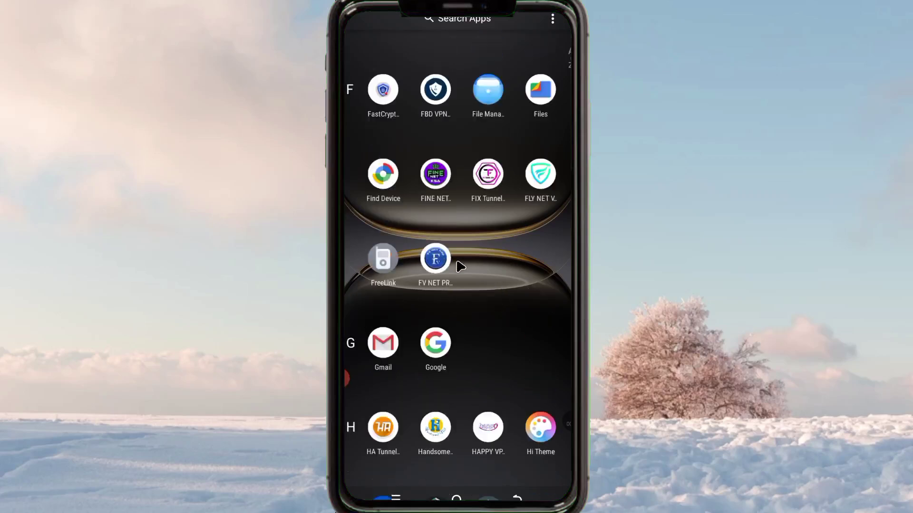
{"action": "scroll", "coordinate": [532, 451], "scroll_direction": "down", "scroll_amount": 10}
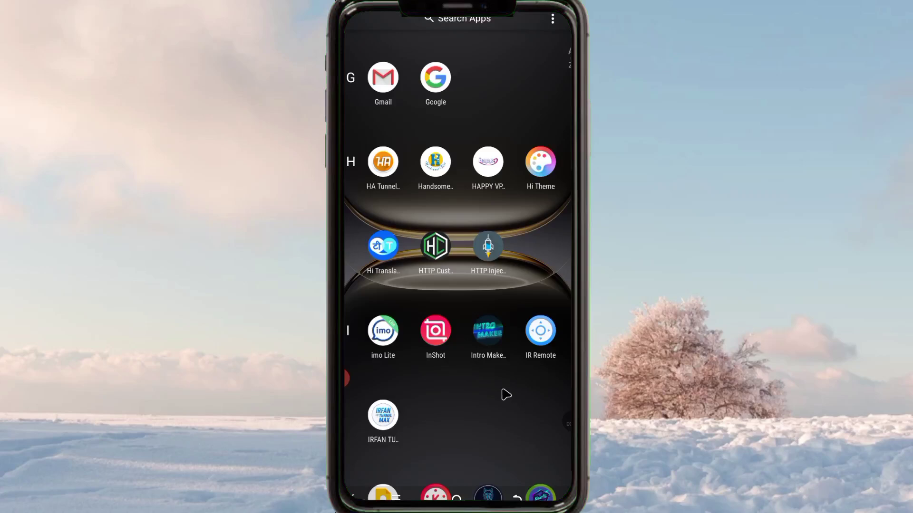
{"action": "scroll", "coordinate": [434, 386], "scroll_direction": "down", "scroll_amount": 15}
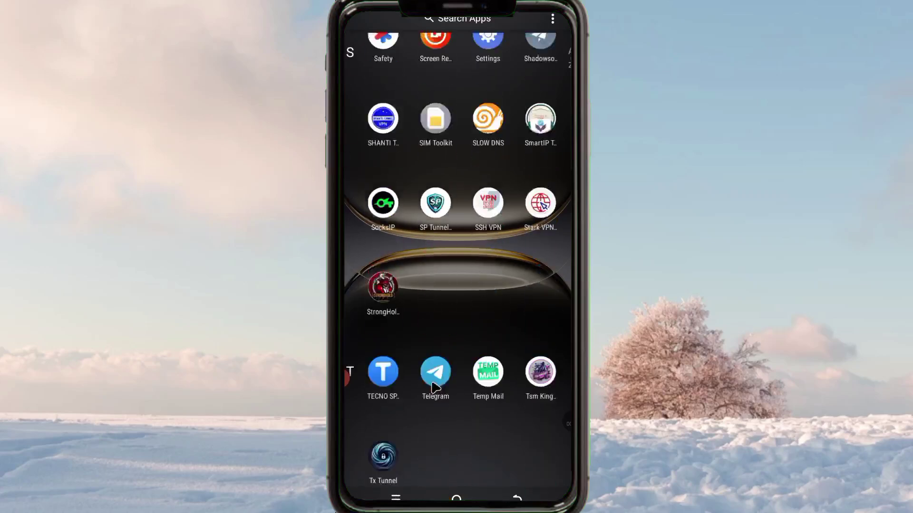
{"action": "scroll", "coordinate": [512, 309], "scroll_direction": "up", "scroll_amount": 5}
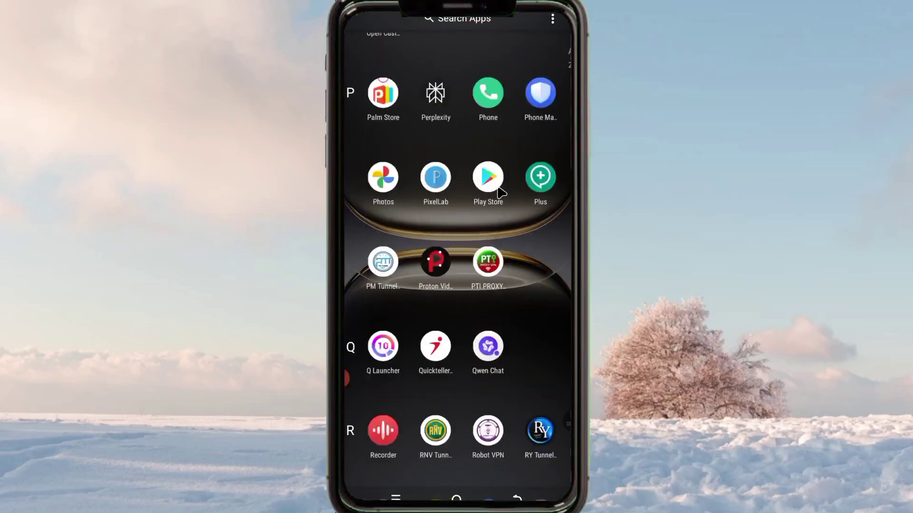
{"action": "left_click", "coordinate": [490, 180]}
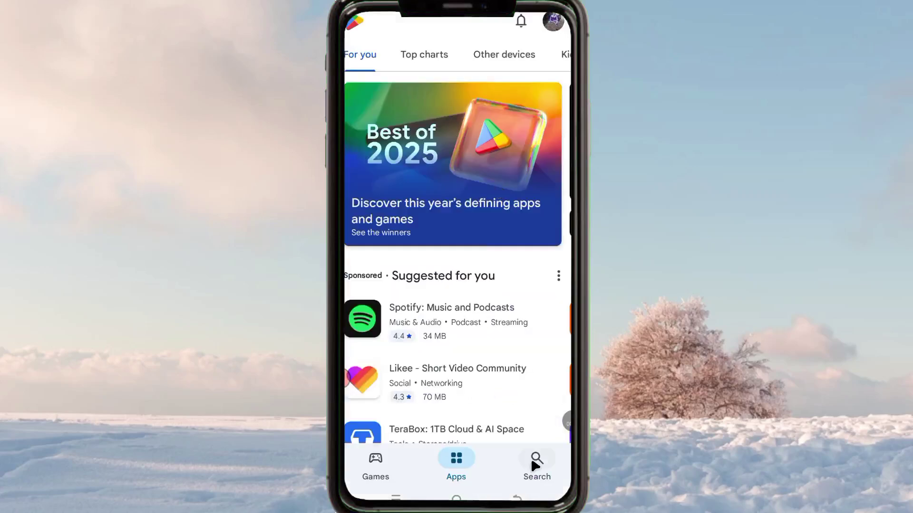
- Search the Play Store for "v2ray tun vpn"
{"action": "left_click", "coordinate": [534, 461]}
{"action": "left_click", "coordinate": [449, 35]}
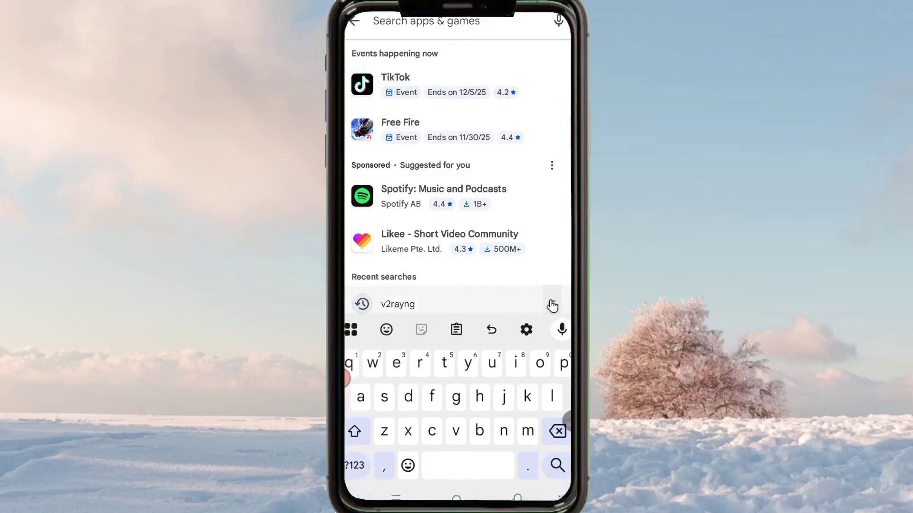
{"action": "left_click", "coordinate": [455, 430]}
{"action": "left_click", "coordinate": [383, 363]}
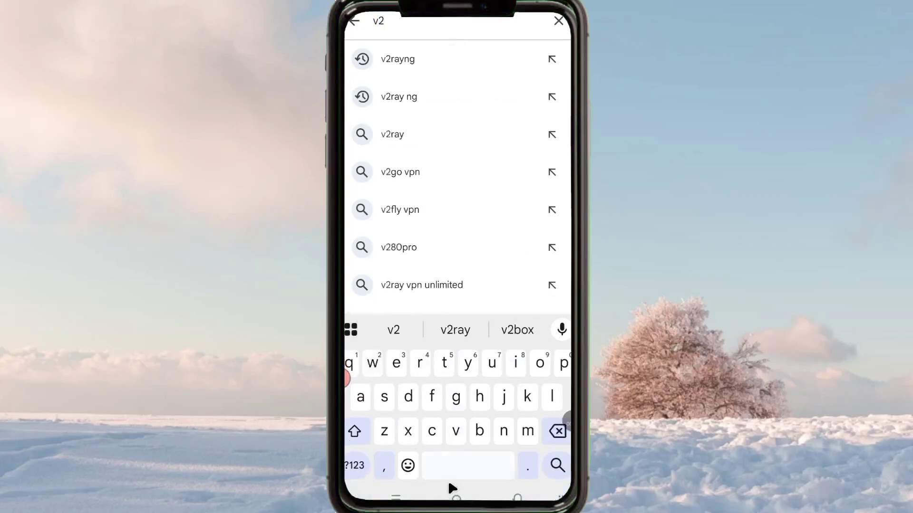
{"action": "left_click", "coordinate": [455, 333]}
{"action": "left_click", "coordinate": [454, 335]}
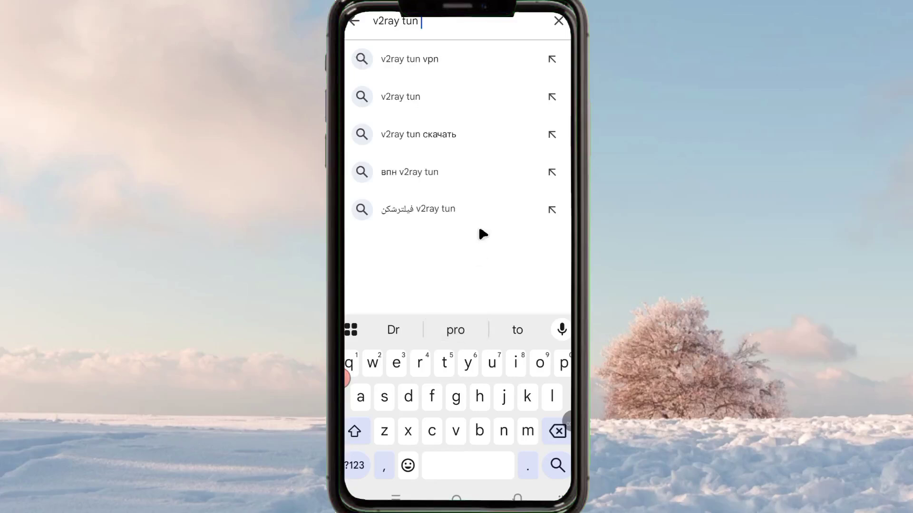
{"action": "left_click", "coordinate": [414, 69]}
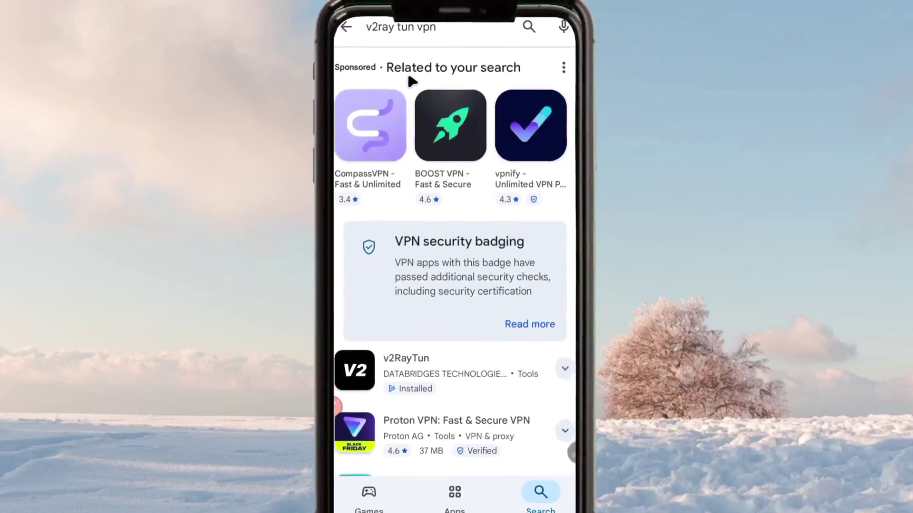
- Open the v2RayTun store listing, launch the installed app and collapse and re-expand its Configurations section
{"action": "left_click", "coordinate": [421, 397]}
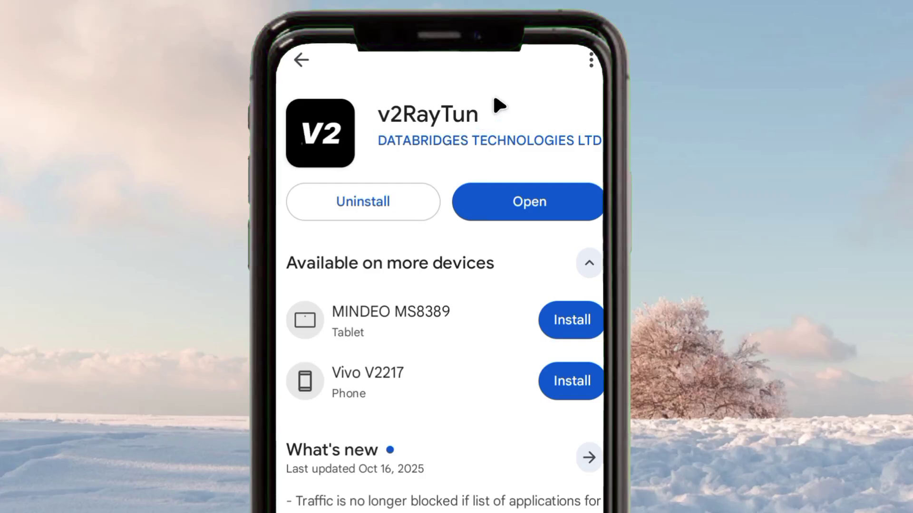
{"action": "left_click", "coordinate": [528, 206]}
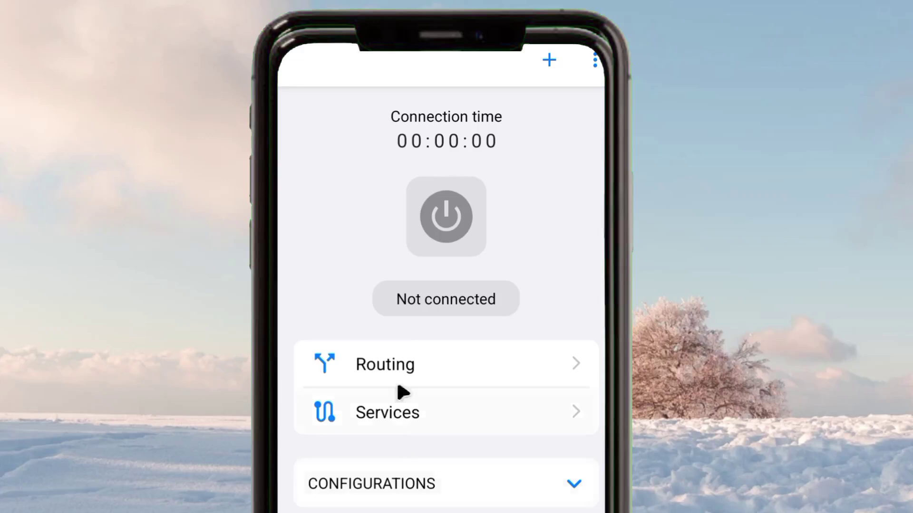
{"action": "left_click", "coordinate": [540, 496]}
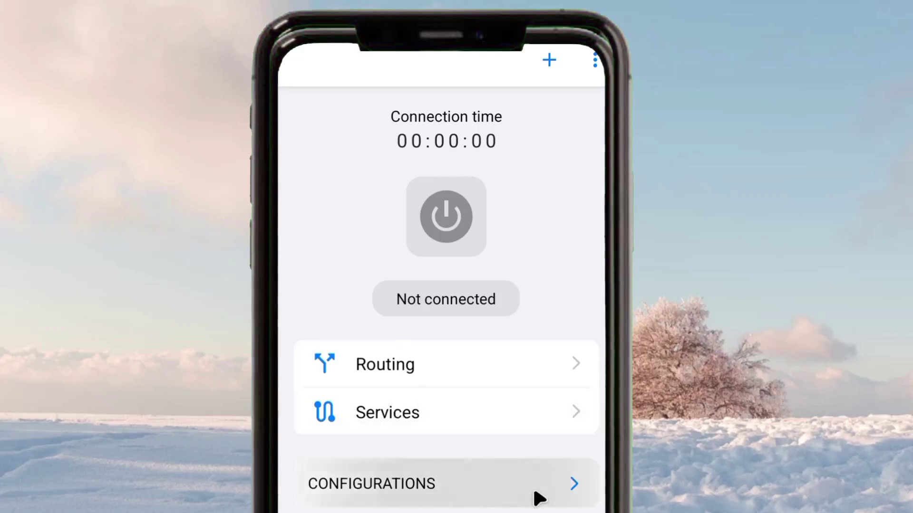
{"action": "left_click", "coordinate": [585, 494]}
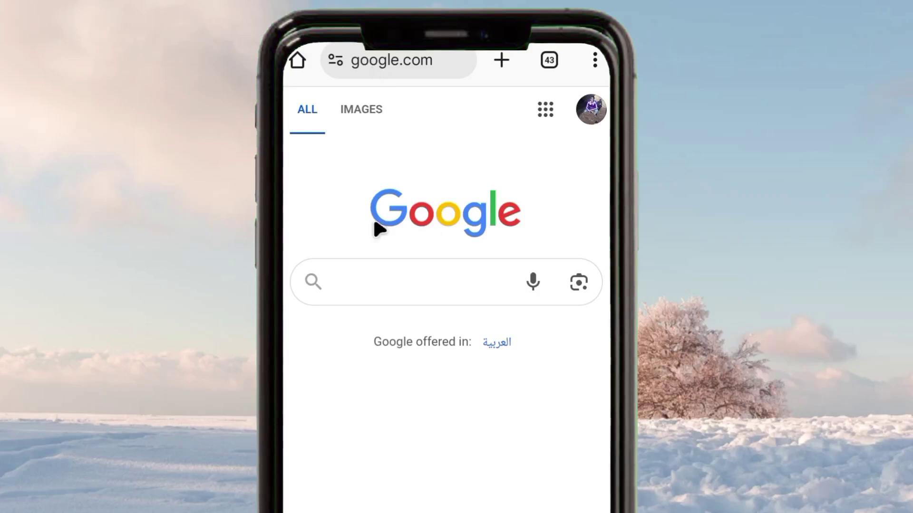
- Search Google for "fastssh v2ray"
{"action": "left_click", "coordinate": [379, 269]}
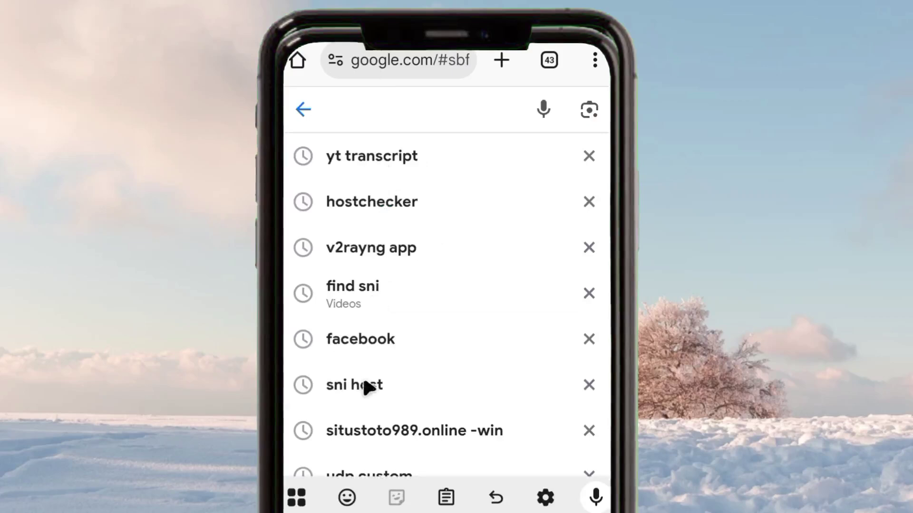
{"action": "type", "text": "v2"}
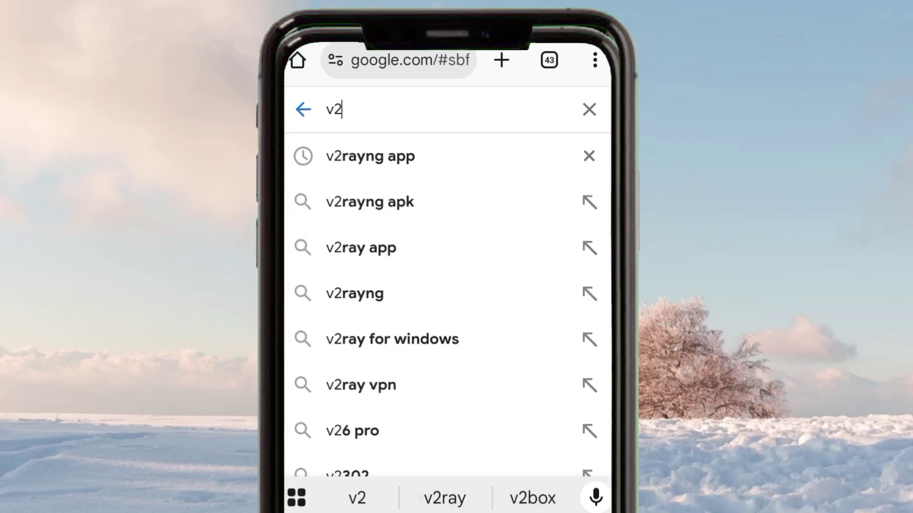
{"action": "key", "text": "BackSpace"}
{"action": "key", "text": "BackSpace"}
{"action": "type", "text": "f"}
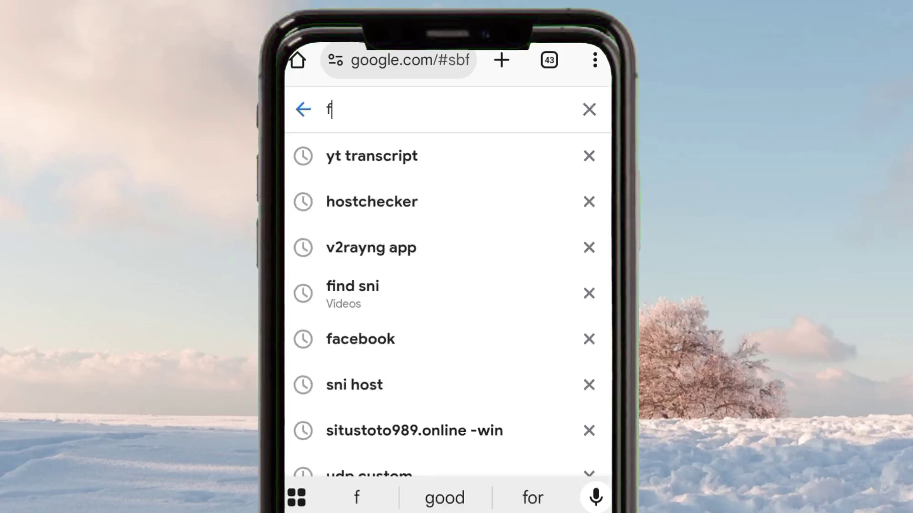
{"action": "type", "text": "astssh"}
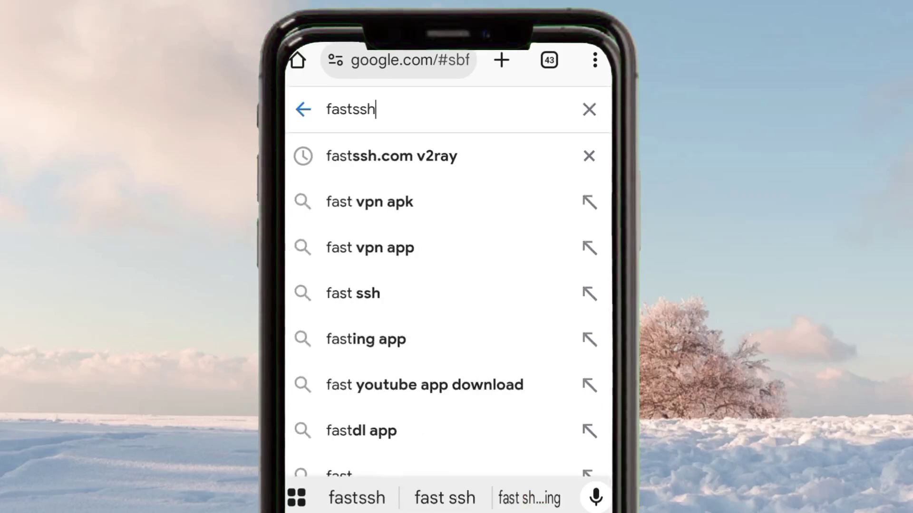
{"action": "left_click", "coordinate": [373, 202]}
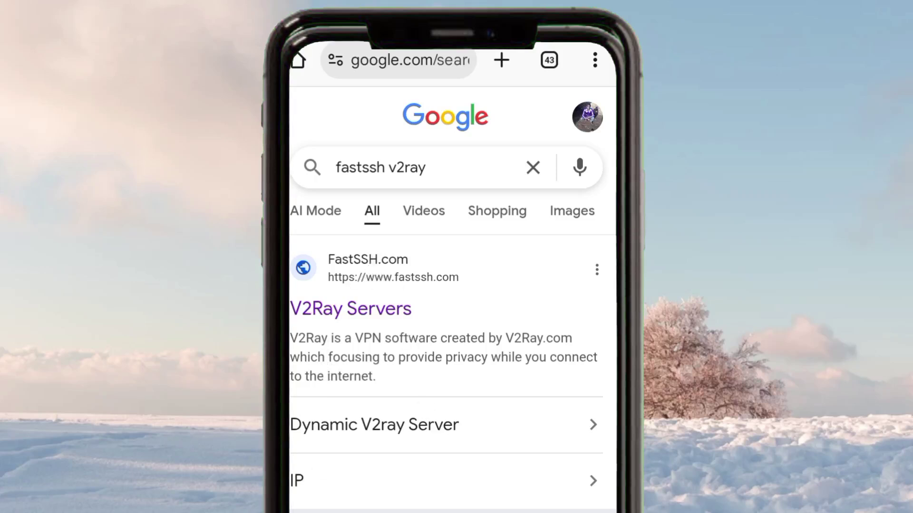
- Open the FastSSH Dynamic V2ray Server search result and complete the site's human verification
{"action": "left_click", "coordinate": [445, 425]}
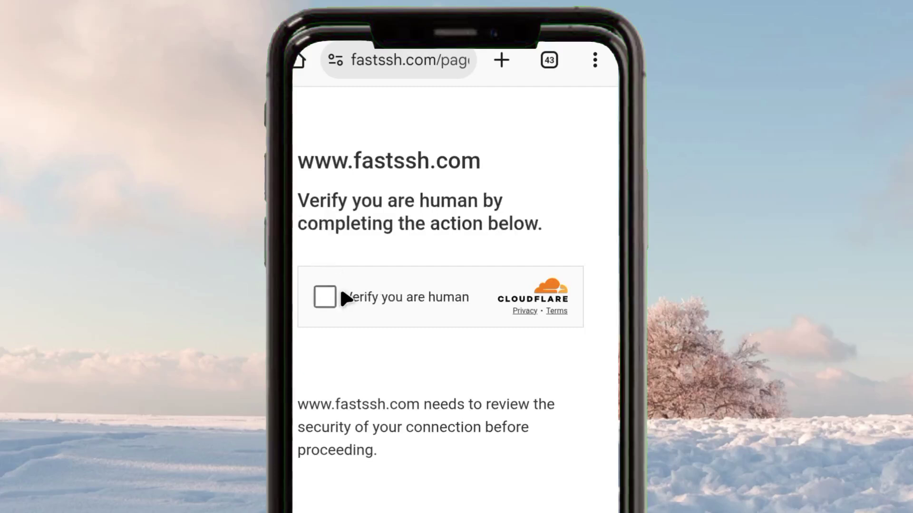
{"action": "left_click", "coordinate": [340, 297]}
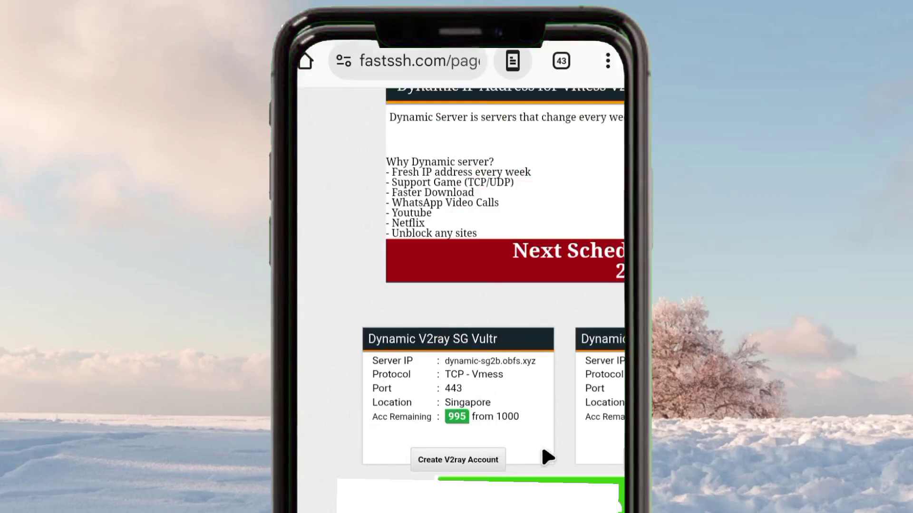
- Compare the Singapore and United States dynamic servers, and start creating a V2ray account on Dynamic V2ray SG Vultr
{"action": "left_click", "coordinate": [472, 458]}
{"action": "left_click", "coordinate": [513, 460]}
{"action": "left_click", "coordinate": [546, 460]}
{"action": "scroll", "coordinate": [451, 282], "scroll_direction": "right", "scroll_amount": 5}
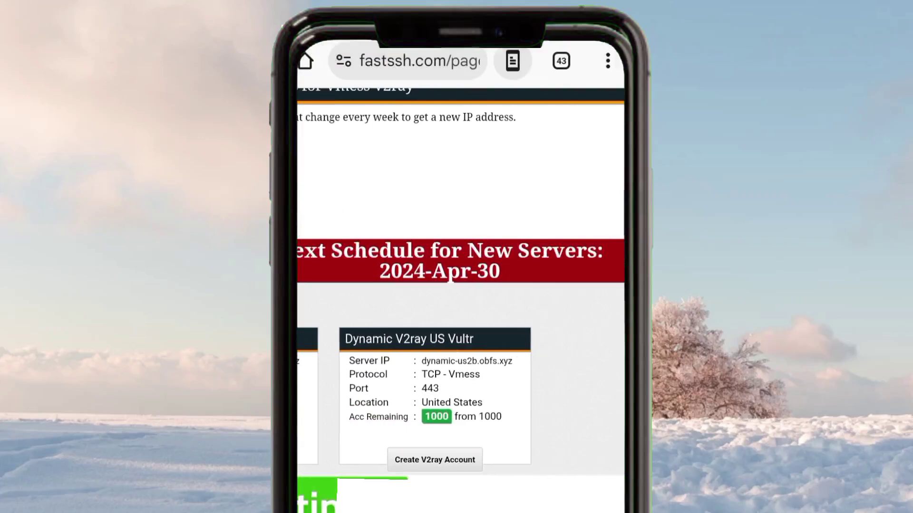
{"action": "scroll", "coordinate": [450, 282], "scroll_direction": "left", "scroll_amount": 5}
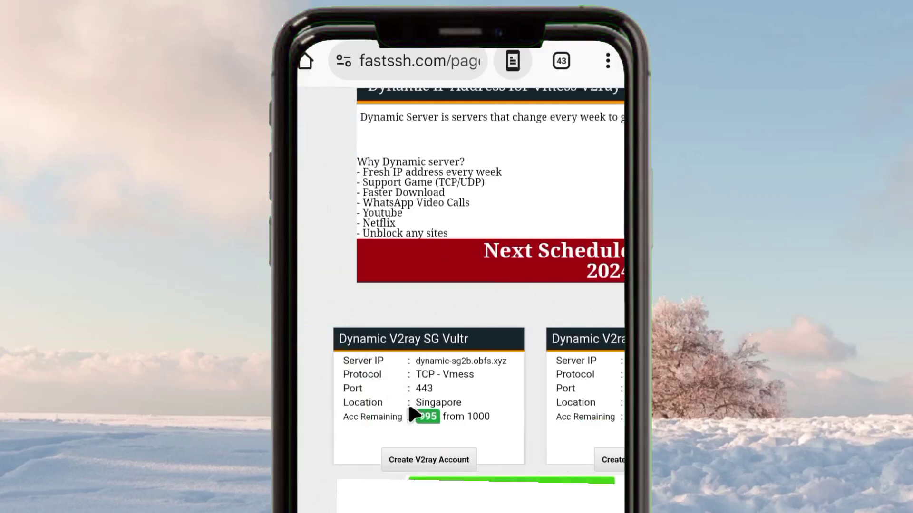
{"action": "scroll", "coordinate": [426, 414], "scroll_direction": "right", "scroll_amount": 4}
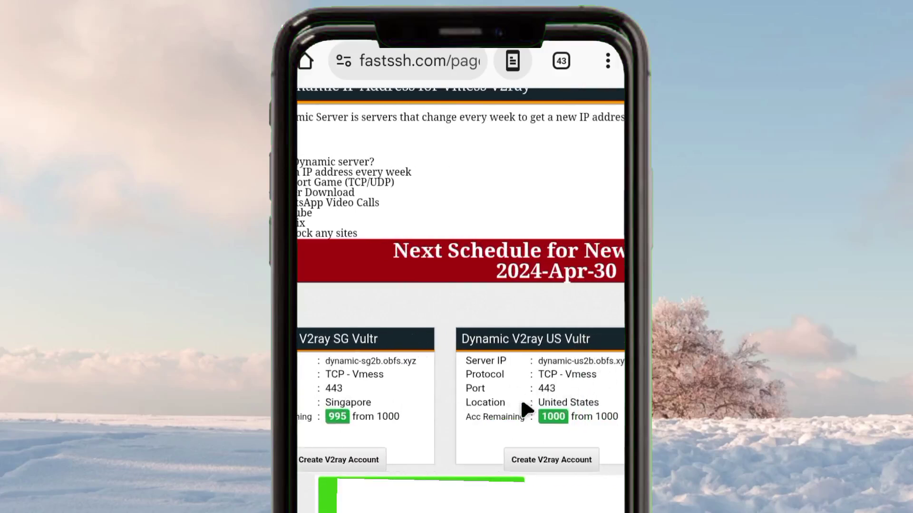
{"action": "scroll", "coordinate": [327, 408], "scroll_direction": "left", "scroll_amount": 4}
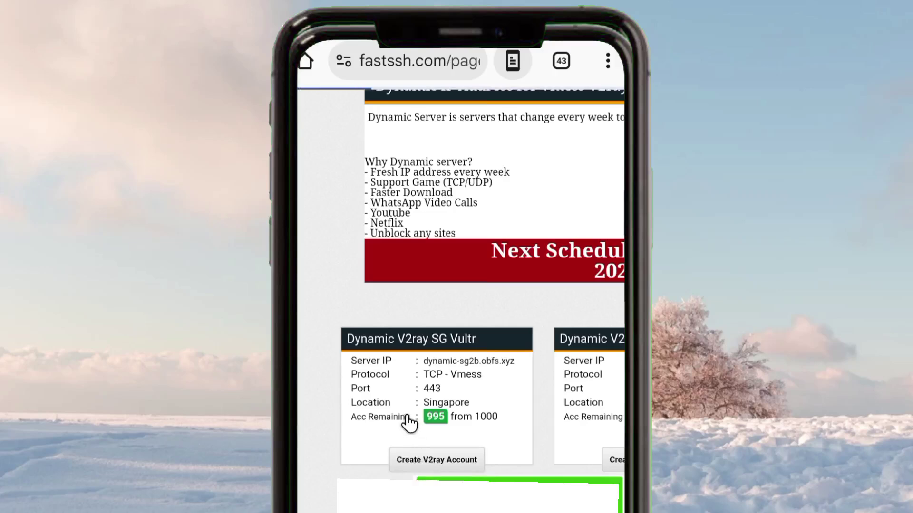
{"action": "left_click", "coordinate": [408, 459]}
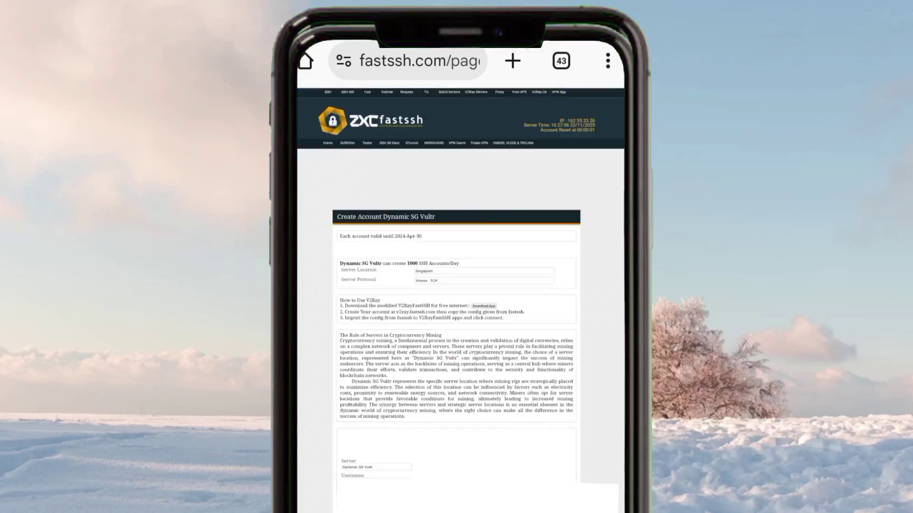
- Examine the Server, Username and SNI/Bug Host fields in the Dynamic SG Vultr account form
{"action": "scroll", "coordinate": [460, 333], "scroll_direction": "down", "scroll_amount": 5}
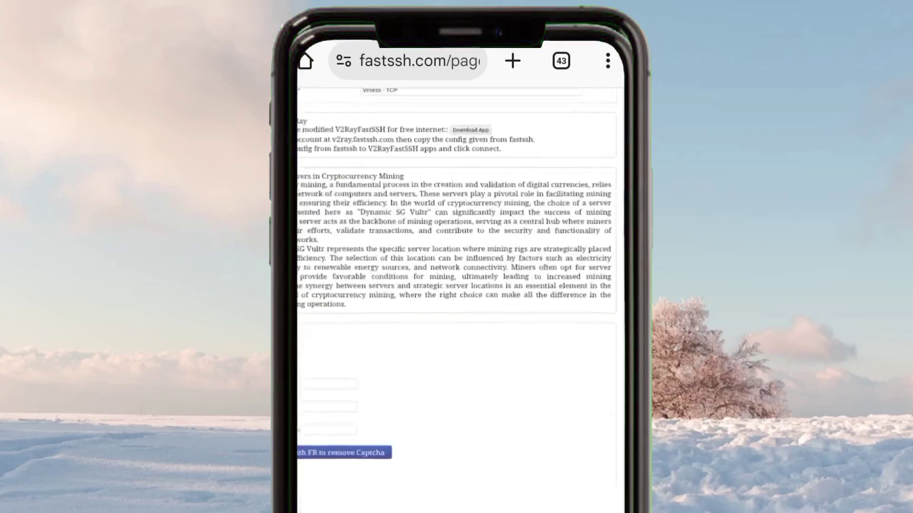
{"action": "double_click", "coordinate": [440, 231]}
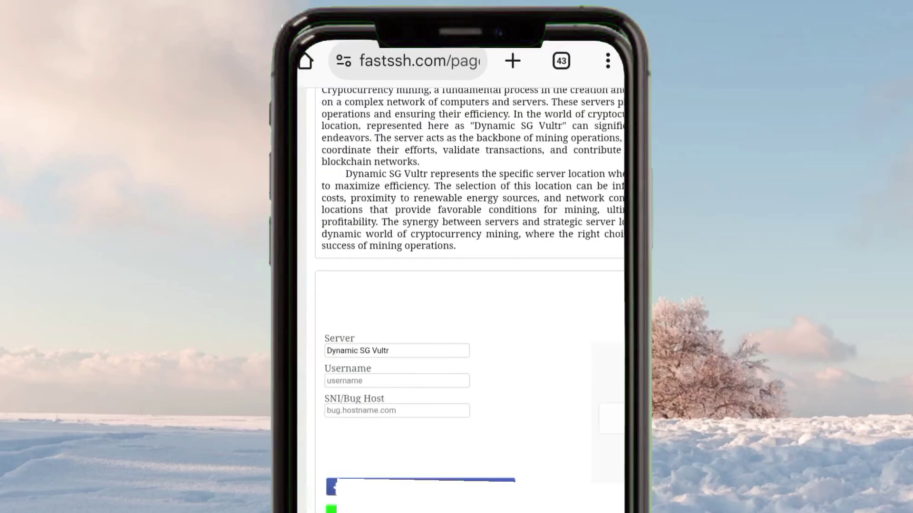
{"action": "scroll", "coordinate": [460, 285], "scroll_direction": "down", "scroll_amount": 3}
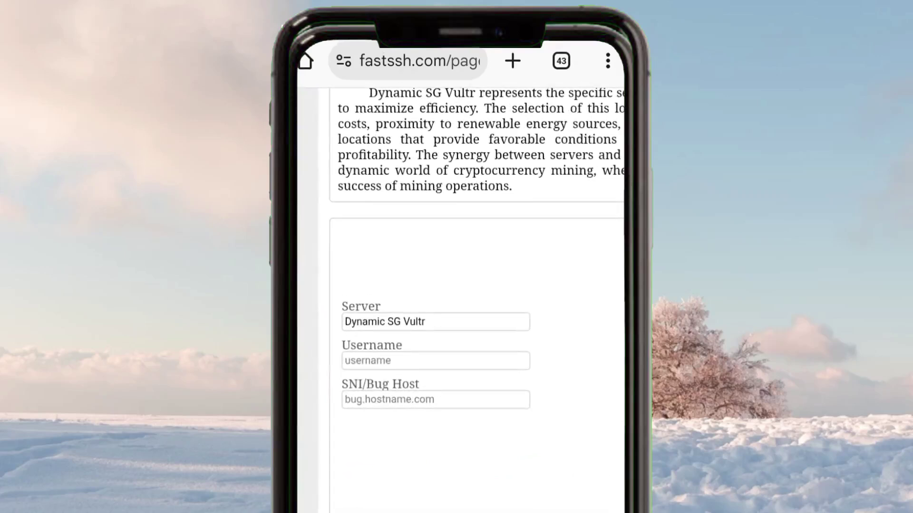
{"action": "double_click", "coordinate": [428, 356]}
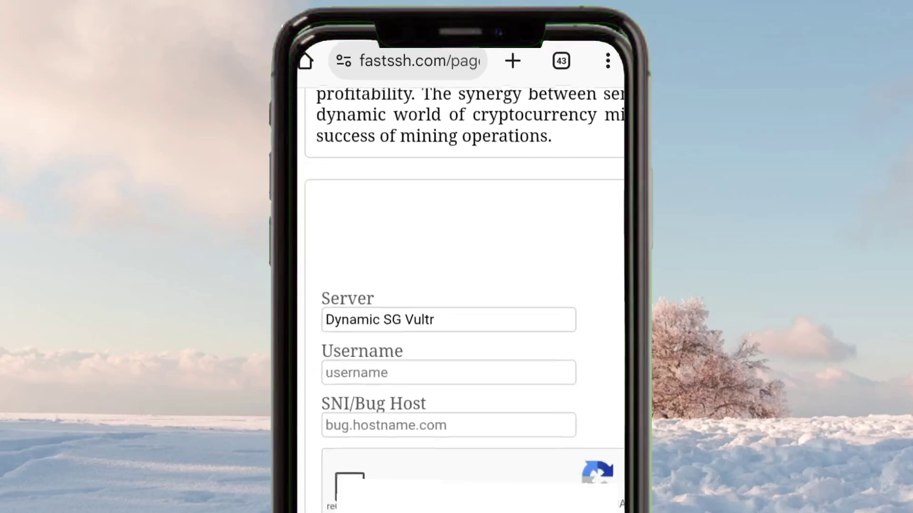
{"action": "scroll", "coordinate": [460, 333], "scroll_direction": "up", "scroll_amount": 2}
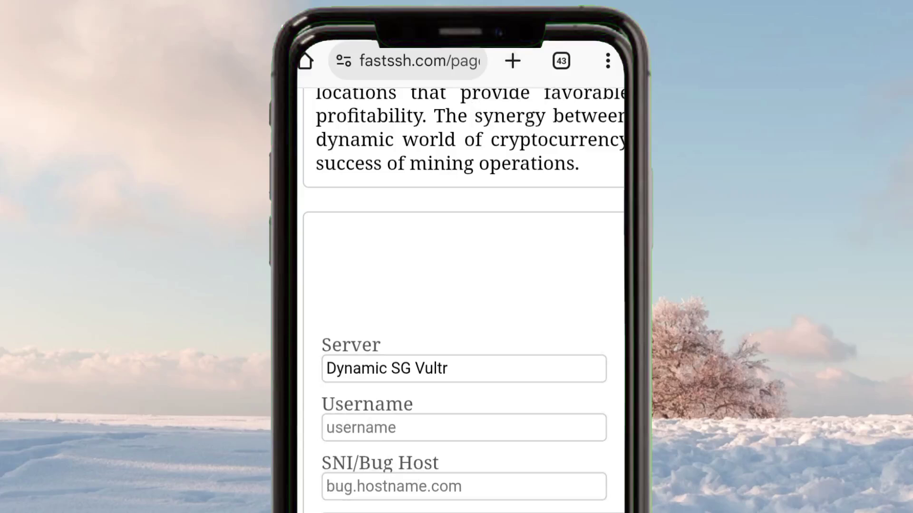
{"action": "key", "text": "Home"}
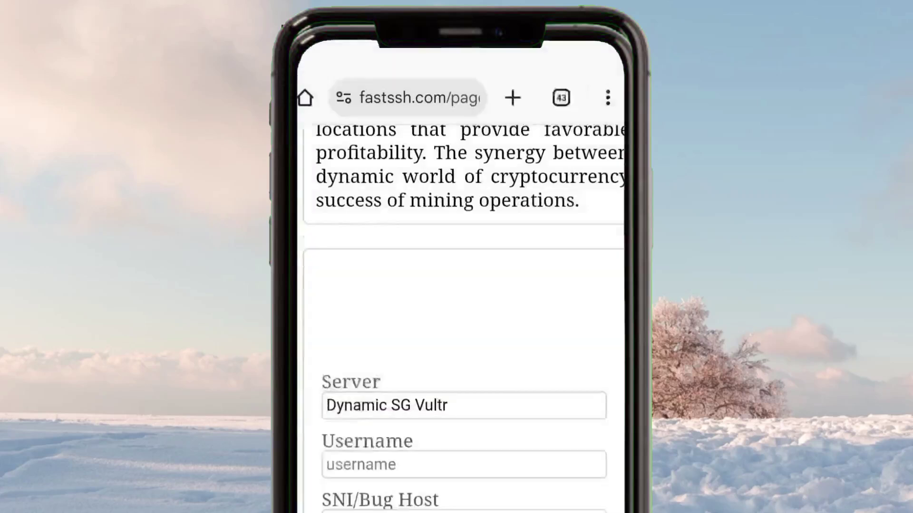
{"action": "scroll", "coordinate": [360, 375], "scroll_direction": "down", "scroll_amount": 1}
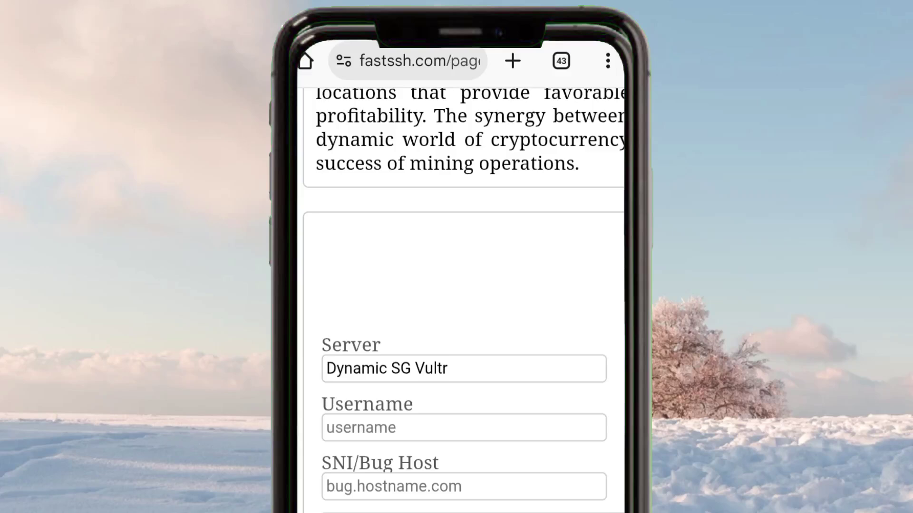
- Leave the browser for the phone's app list and switch to the Play Store
{"action": "key", "text": "super"}
{"action": "left_click_drag", "start_coordinate": [461, 451], "coordinate": [460, 214]}
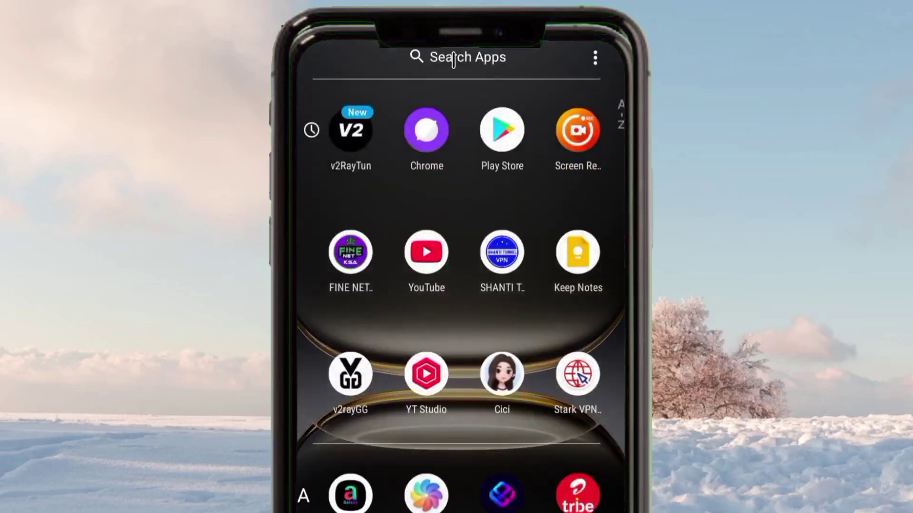
{"action": "left_click", "coordinate": [453, 60]}
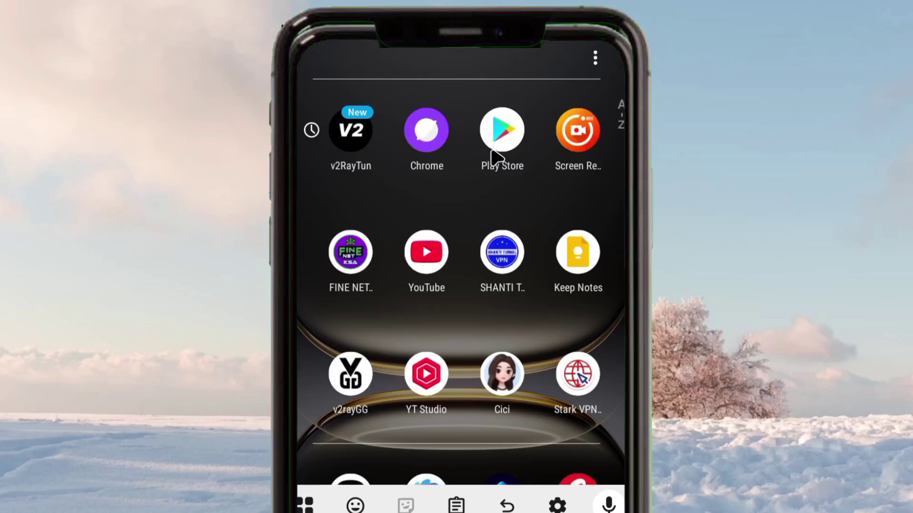
{"action": "left_click", "coordinate": [492, 123]}
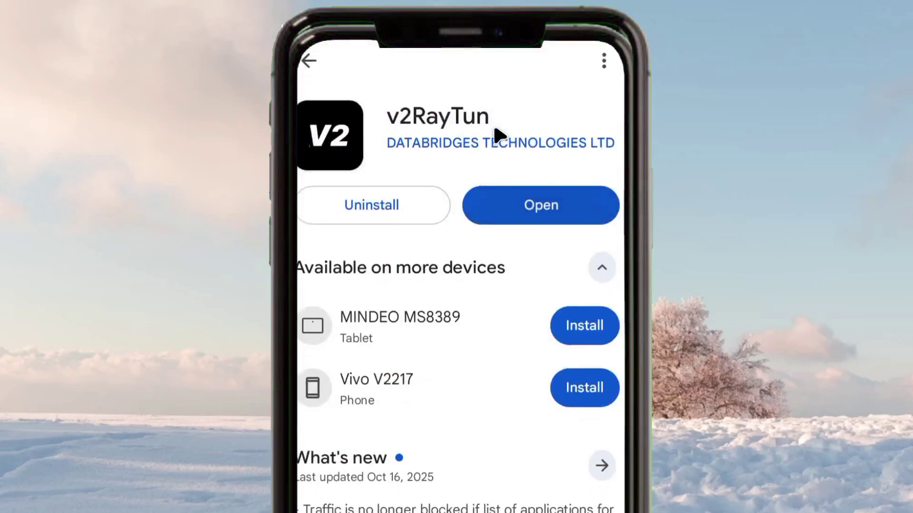
- Replace the Play Store search with "kofnet" and open the KOFnet app's details page from the results
{"action": "left_click", "coordinate": [305, 56]}
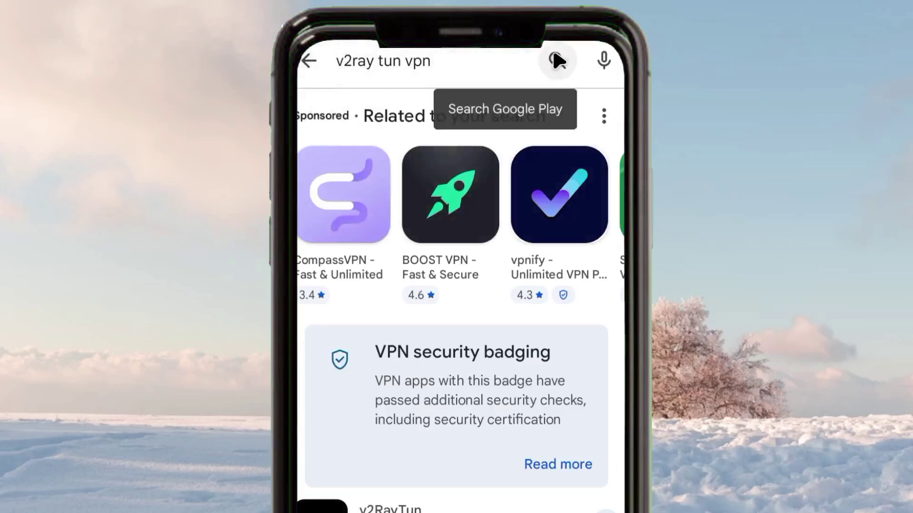
{"action": "left_click", "coordinate": [530, 58]}
{"action": "key", "text": "ctrl+a"}
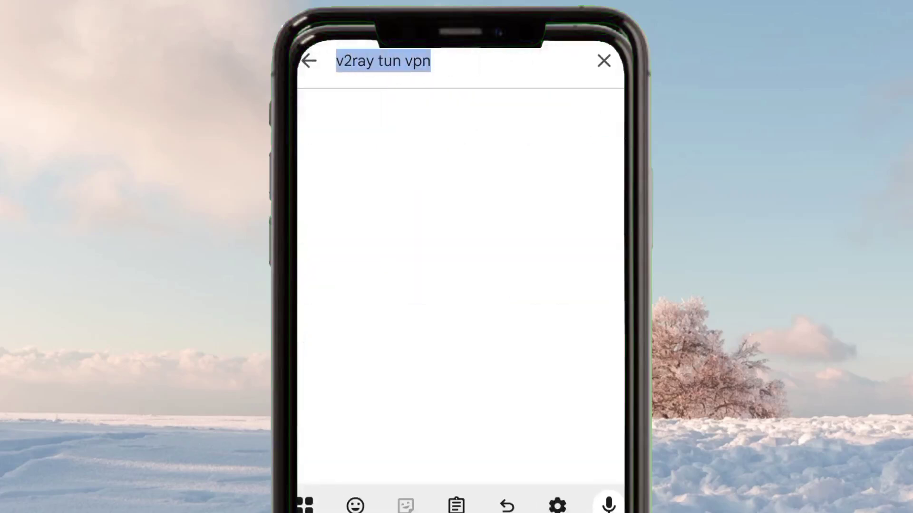
{"action": "key", "text": "BackSpace"}
{"action": "type", "text": "k"}
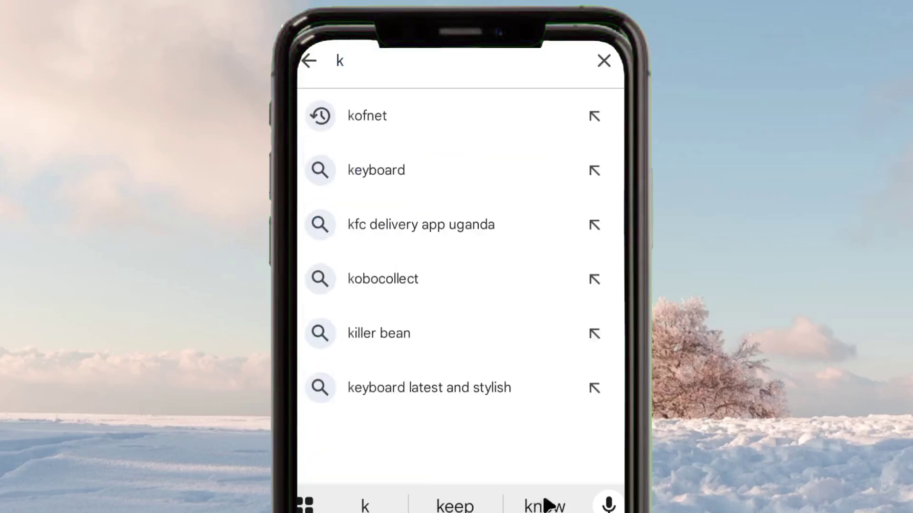
{"action": "left_click", "coordinate": [609, 121]}
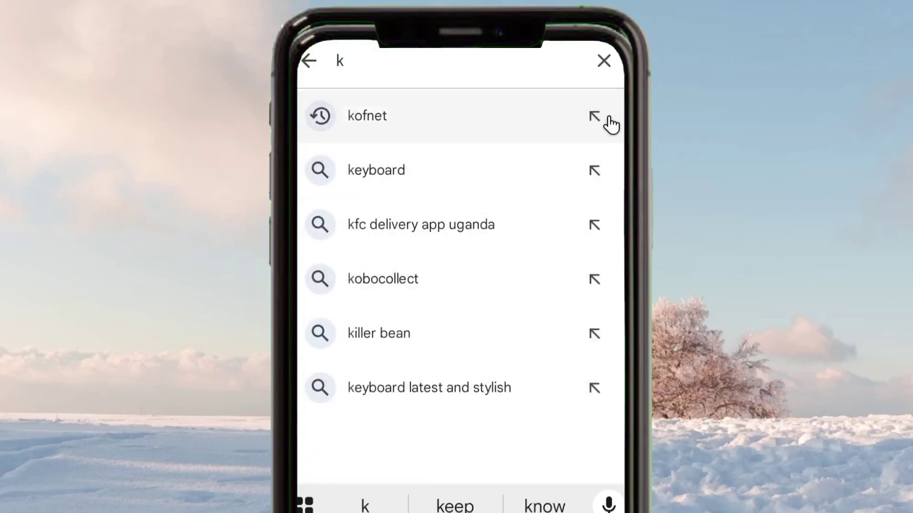
{"action": "left_click", "coordinate": [374, 137]}
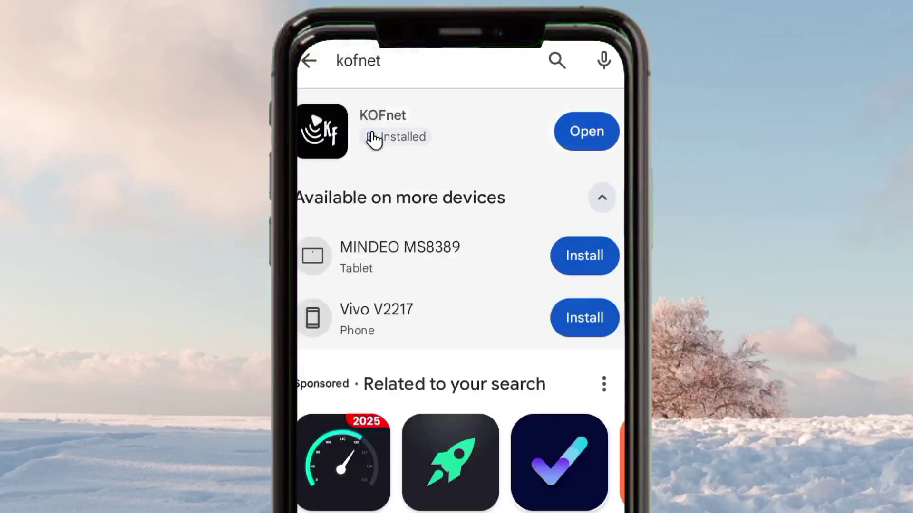
{"action": "left_click", "coordinate": [523, 140]}
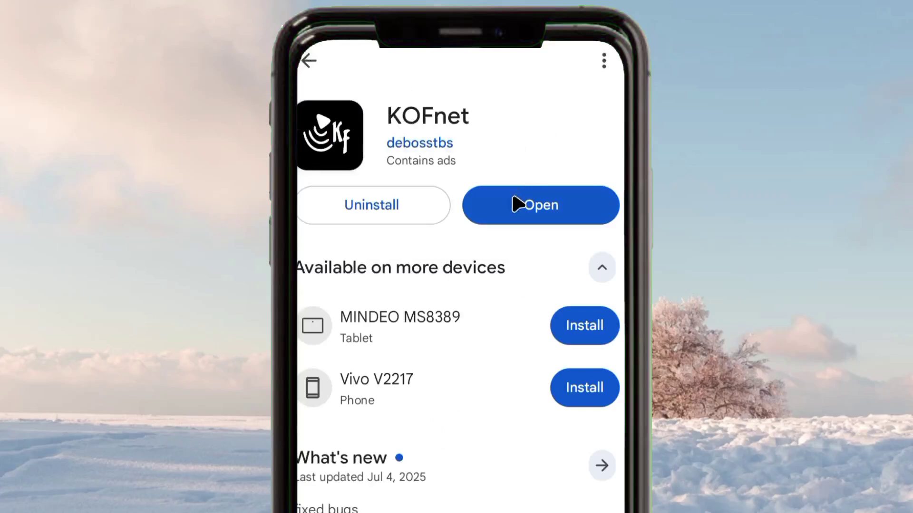
- Launch the installed KOFnet app and open its SNI Generator
{"action": "left_click", "coordinate": [546, 204]}
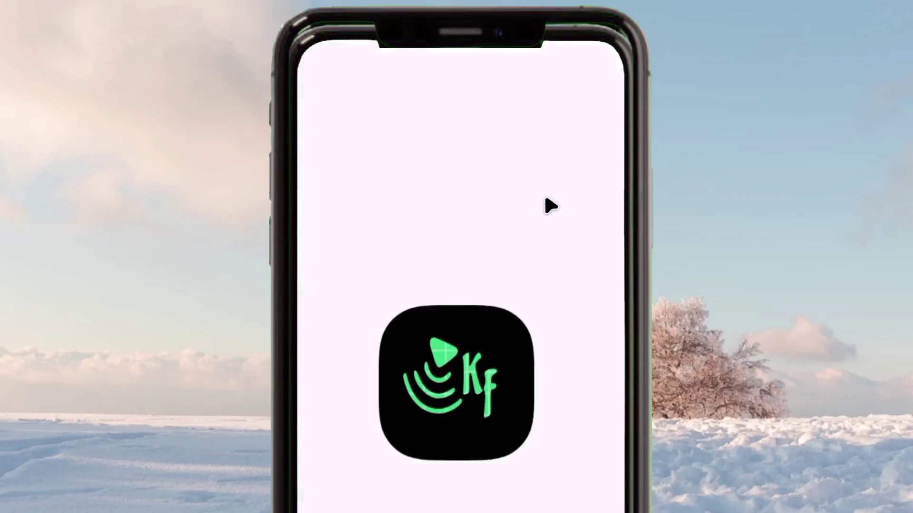
{"action": "scroll", "coordinate": [546, 204], "scroll_direction": "down", "scroll_amount": 1}
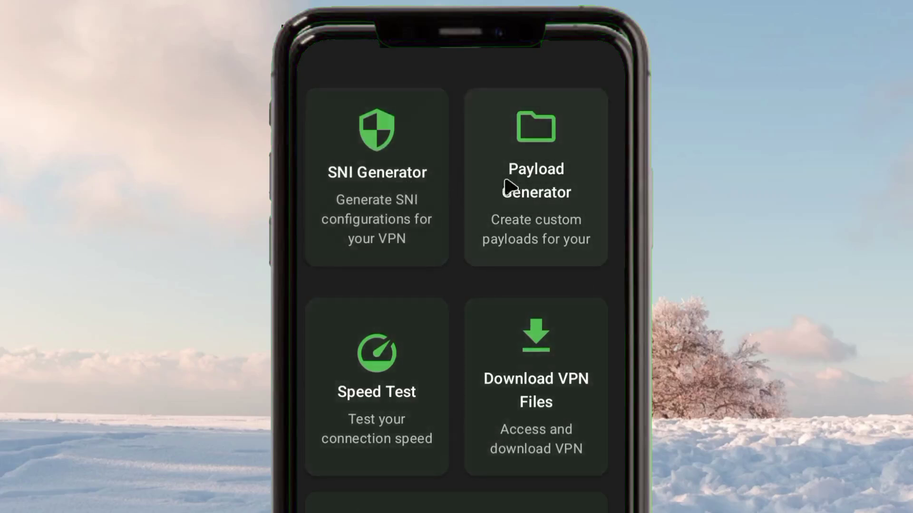
{"action": "left_click", "coordinate": [368, 196]}
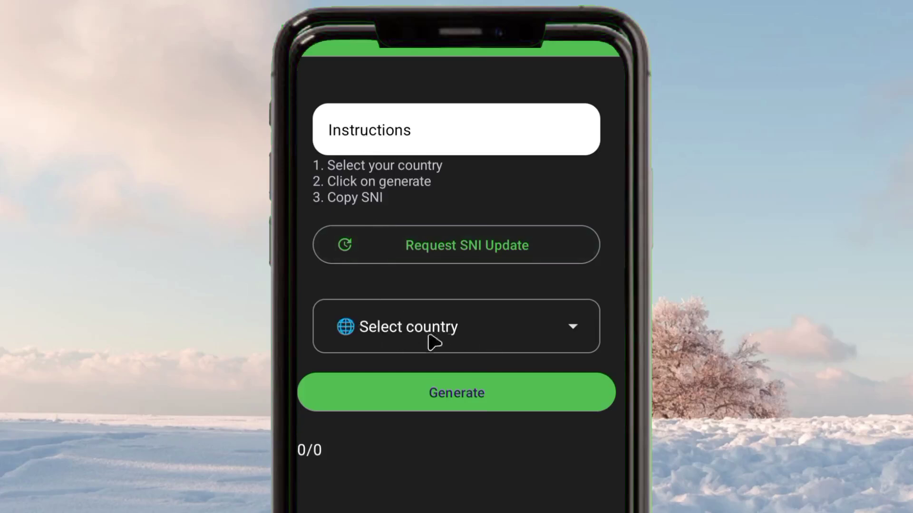
- Select Kenya as the country in the SNI Generator and generate its SNI hosts
{"action": "left_click", "coordinate": [547, 336]}
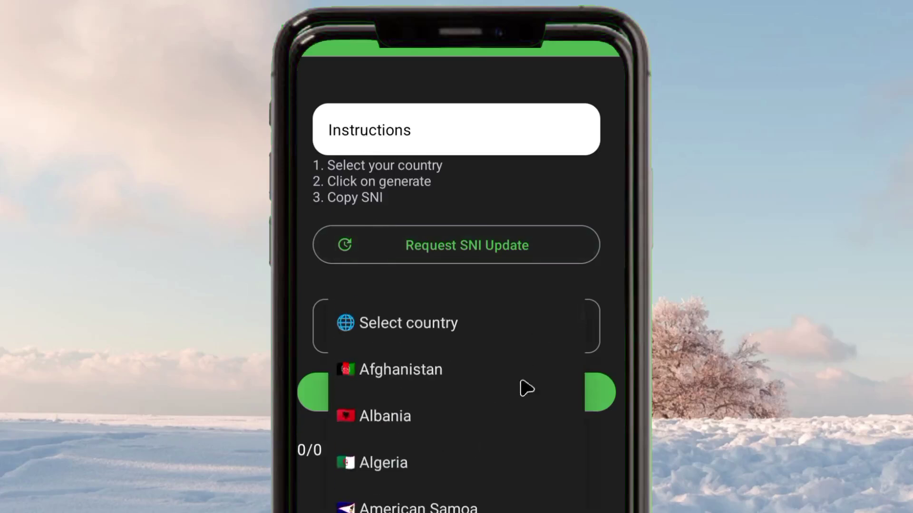
{"action": "scroll", "coordinate": [496, 374], "scroll_direction": "down", "scroll_amount": 10}
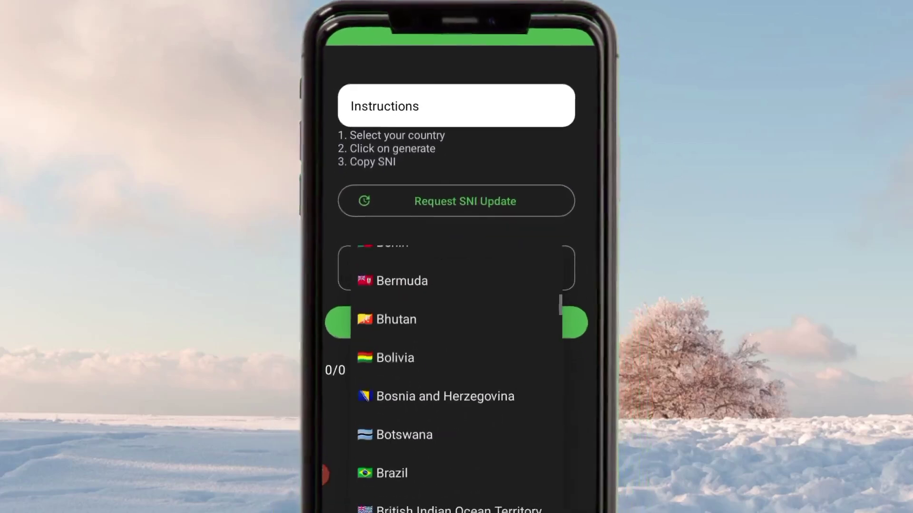
{"action": "scroll", "coordinate": [445, 475], "scroll_direction": "down", "scroll_amount": 10}
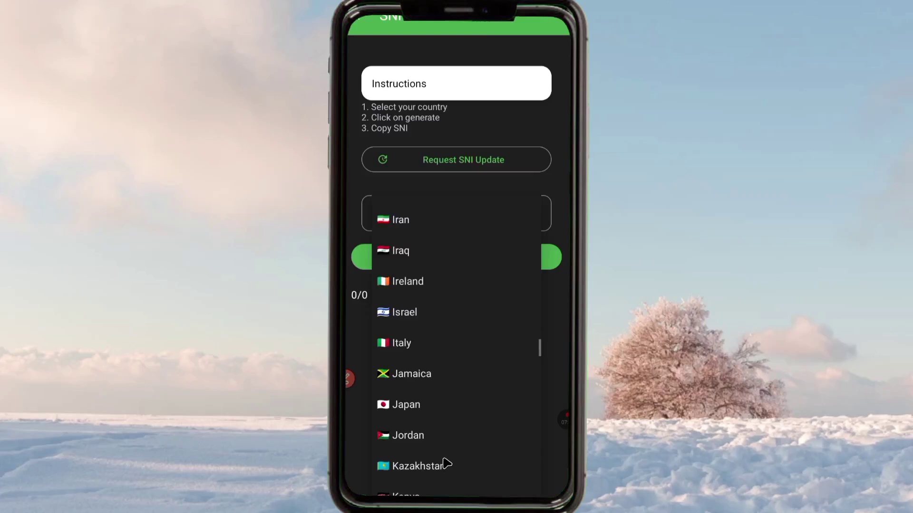
{"action": "scroll", "coordinate": [445, 462], "scroll_direction": "down", "scroll_amount": 15}
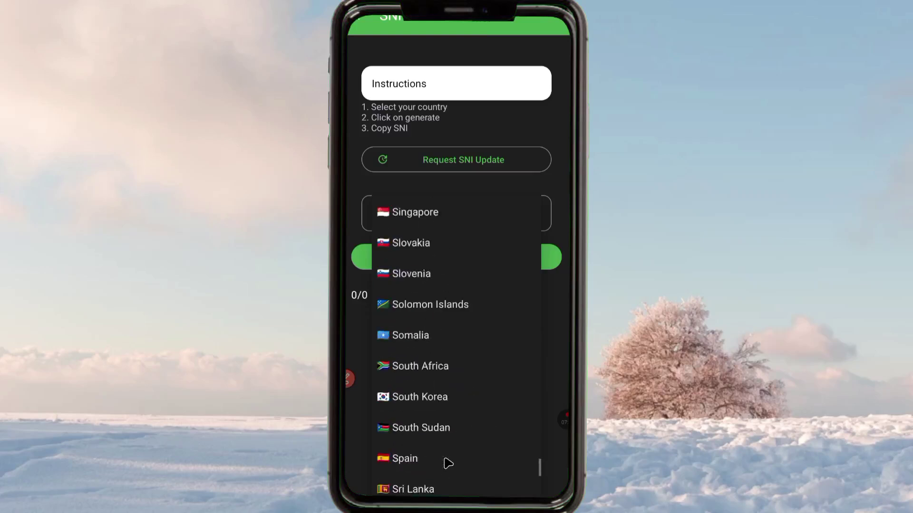
{"action": "scroll", "coordinate": [448, 462], "scroll_direction": "up", "scroll_amount": 15}
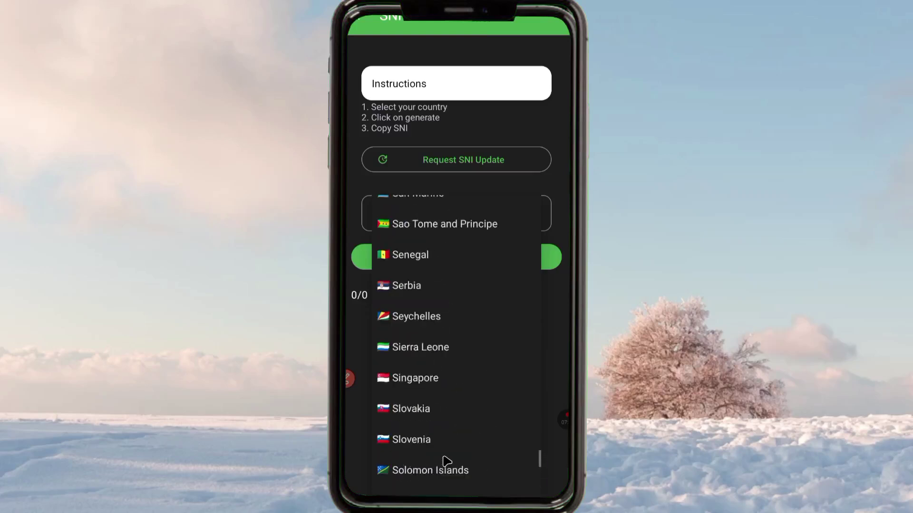
{"action": "scroll", "coordinate": [448, 461], "scroll_direction": "up", "scroll_amount": 10}
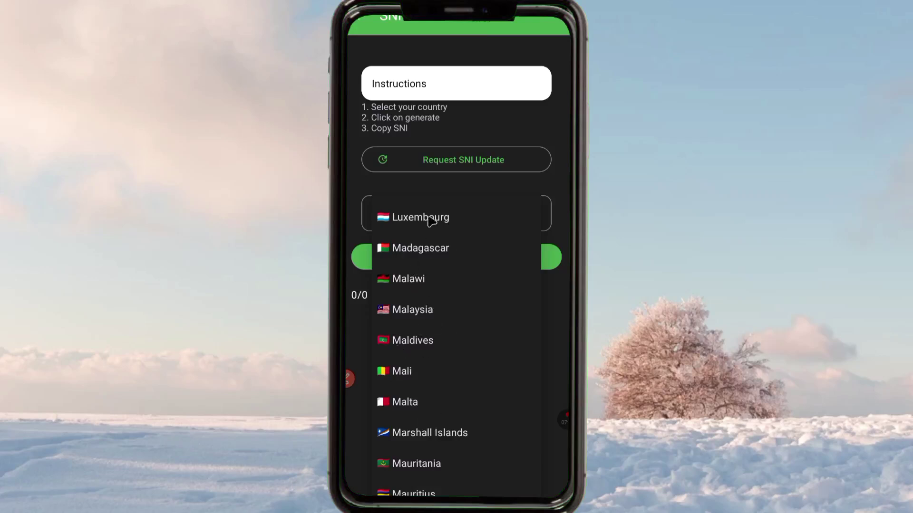
{"action": "scroll", "coordinate": [398, 276], "scroll_direction": "up", "scroll_amount": 15}
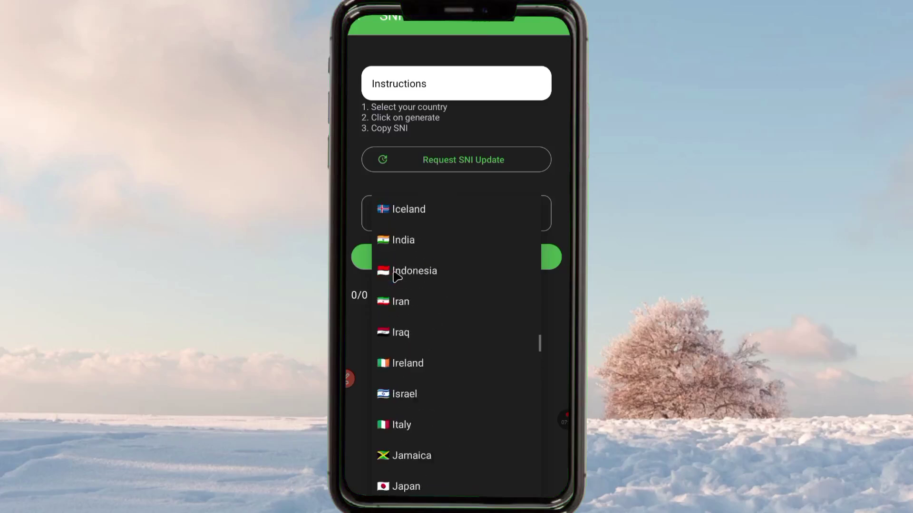
{"action": "scroll", "coordinate": [399, 266], "scroll_direction": "up", "scroll_amount": 3}
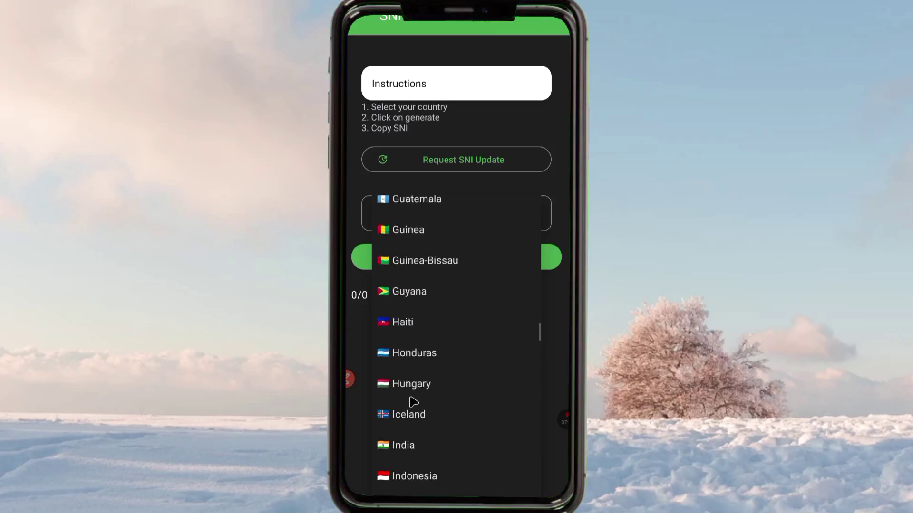
{"action": "scroll", "coordinate": [409, 408], "scroll_direction": "down", "scroll_amount": 4}
{"action": "scroll", "coordinate": [402, 419], "scroll_direction": "down", "scroll_amount": 5}
{"action": "scroll", "coordinate": [423, 410], "scroll_direction": "down", "scroll_amount": 3}
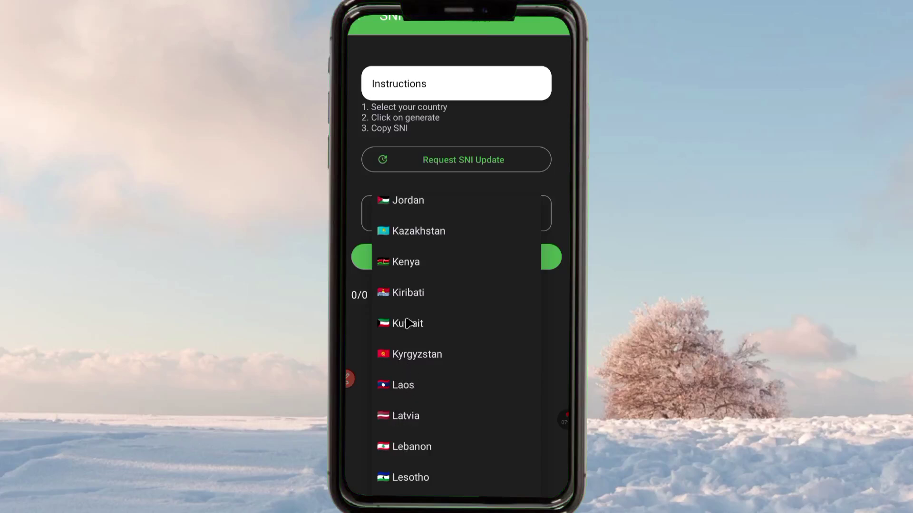
{"action": "left_click", "coordinate": [408, 272]}
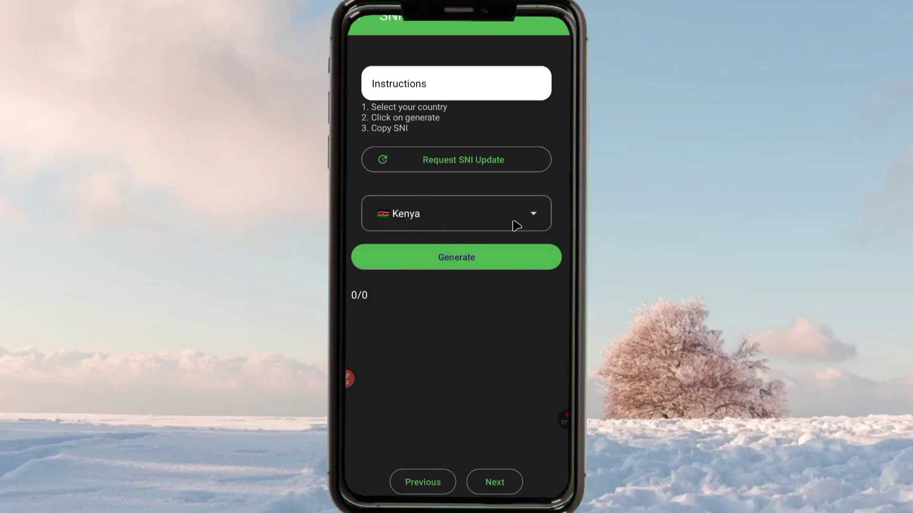
{"action": "left_click", "coordinate": [428, 220]}
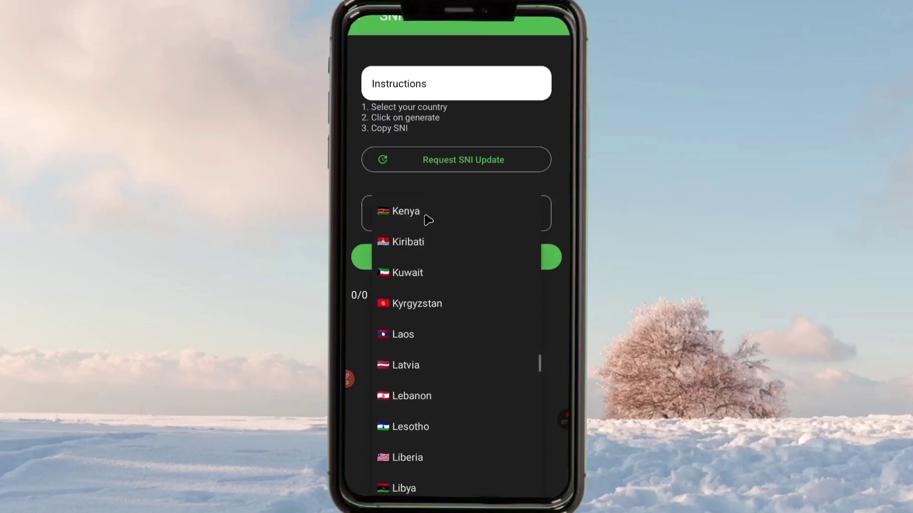
{"action": "left_click", "coordinate": [424, 221]}
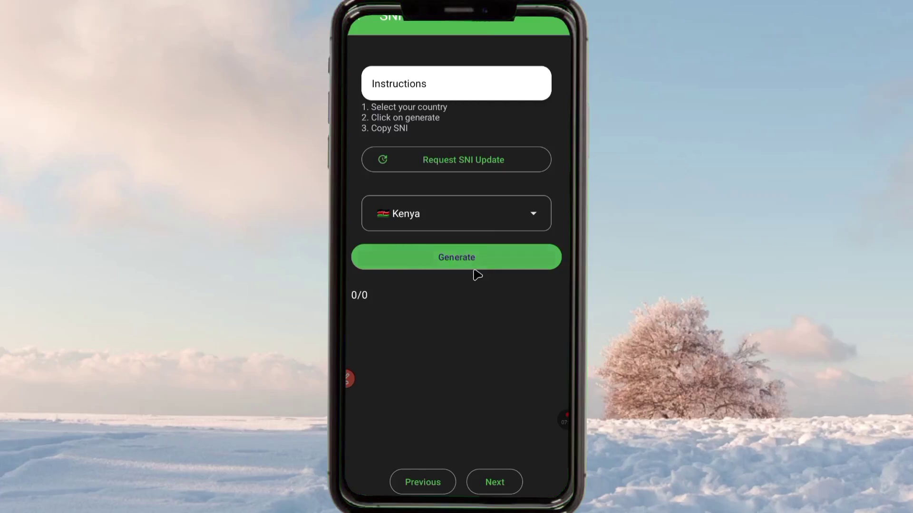
{"action": "left_click", "coordinate": [461, 258]}
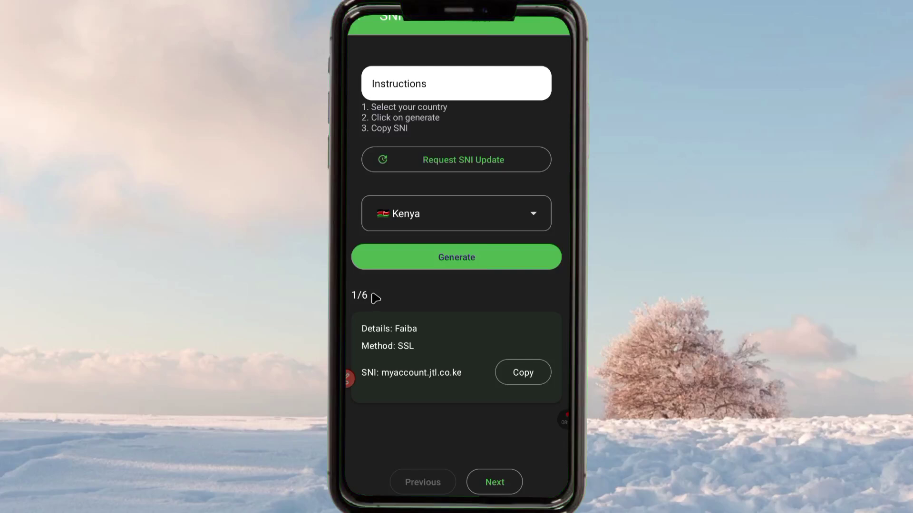
- Change the SNI Generator's country to Mexico and generate its SNI hosts
{"action": "left_click", "coordinate": [464, 220]}
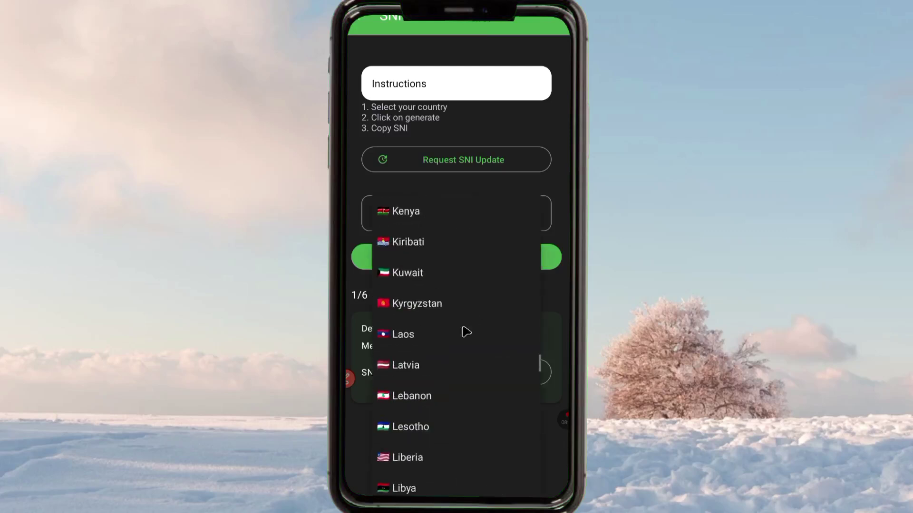
{"action": "scroll", "coordinate": [462, 332], "scroll_direction": "down", "scroll_amount": 10}
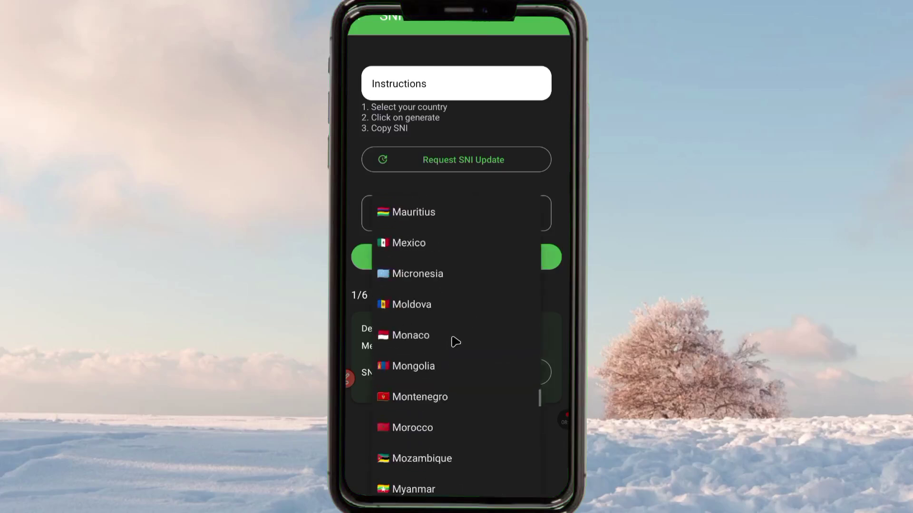
{"action": "left_click", "coordinate": [421, 250]}
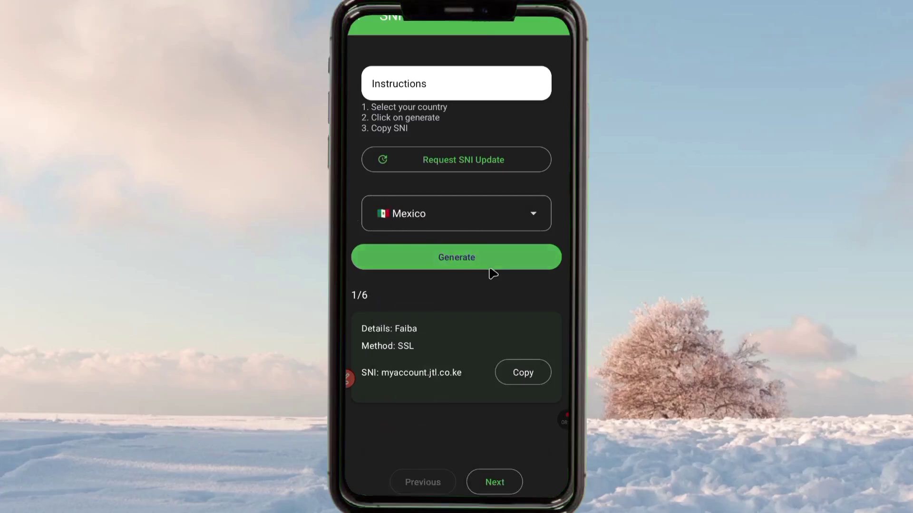
{"action": "left_click", "coordinate": [479, 257]}
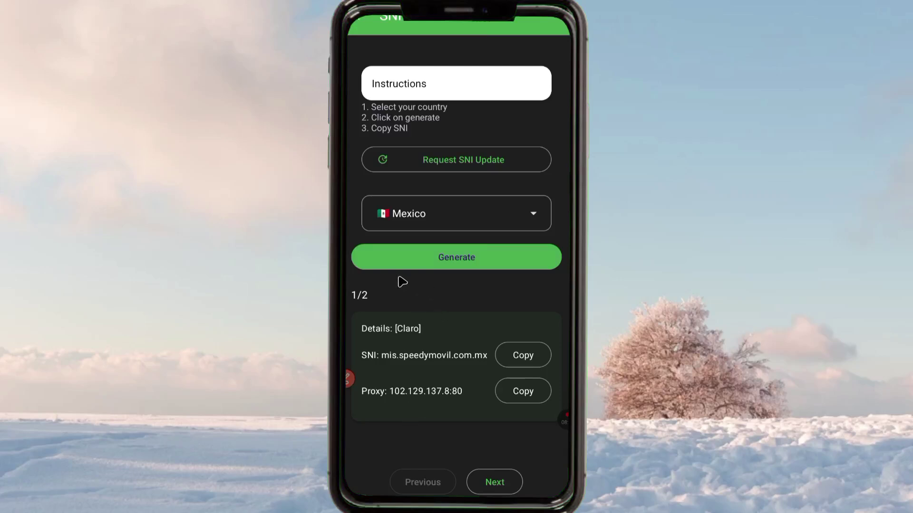
- Change the SNI Generator's country to Nicaragua and generate its SNI hosts
{"action": "left_click", "coordinate": [450, 211]}
{"action": "scroll", "coordinate": [457, 441], "scroll_direction": "down", "scroll_amount": 3}
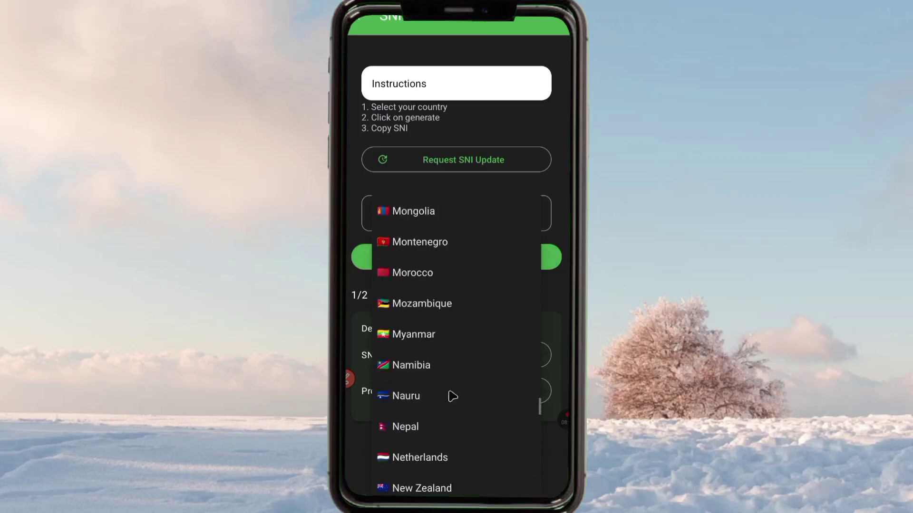
{"action": "left_click_drag", "start_coordinate": [430, 394], "coordinate": [435, 279]}
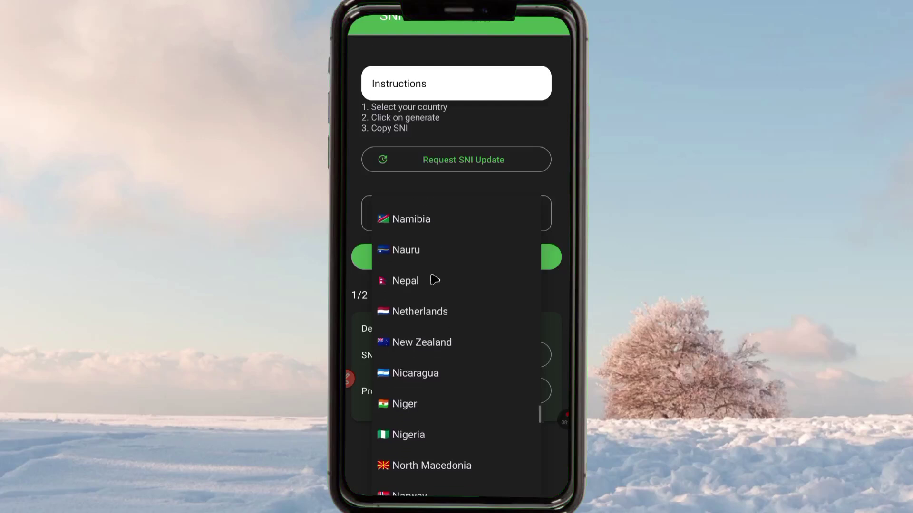
{"action": "left_click", "coordinate": [432, 371]}
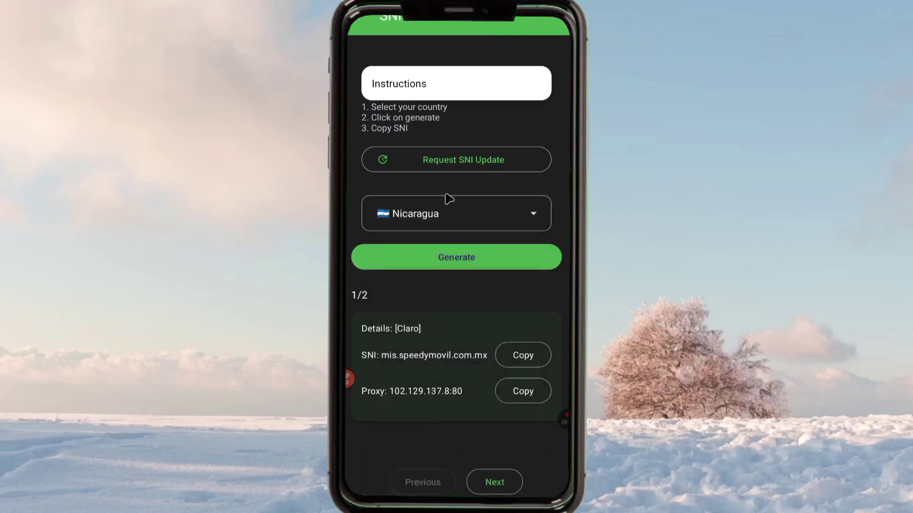
{"action": "left_click", "coordinate": [455, 259]}
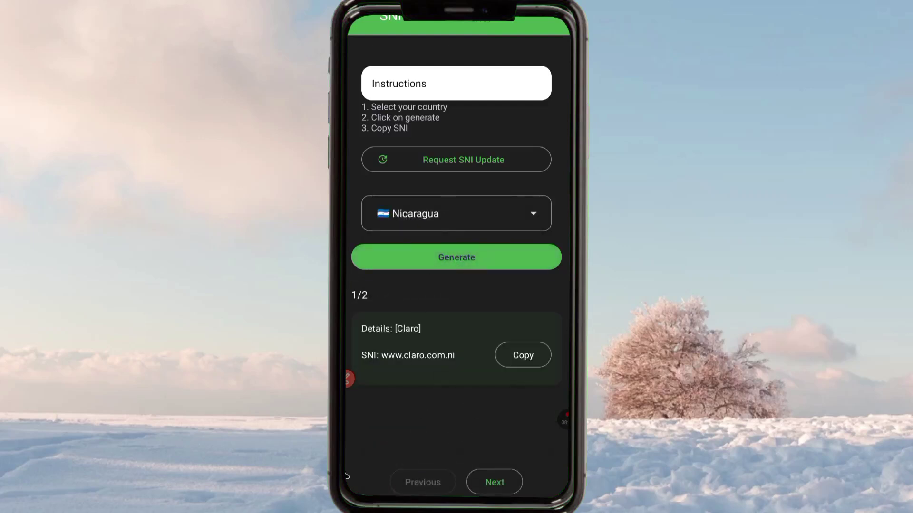
- Change the SNI Generator's country to India and generate its SNI hosts
{"action": "left_click", "coordinate": [515, 216]}
{"action": "scroll", "coordinate": [436, 221], "scroll_direction": "up", "scroll_amount": 15}
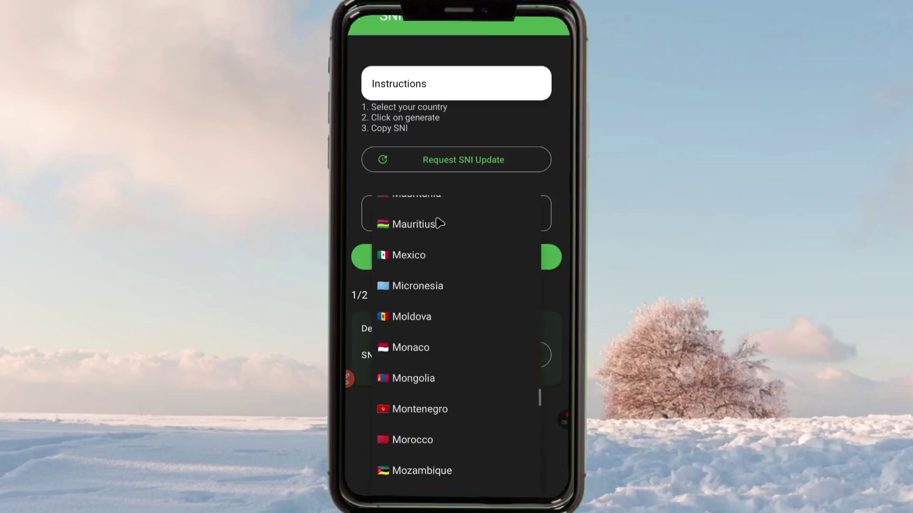
{"action": "scroll", "coordinate": [476, 292], "scroll_direction": "up", "scroll_amount": 5}
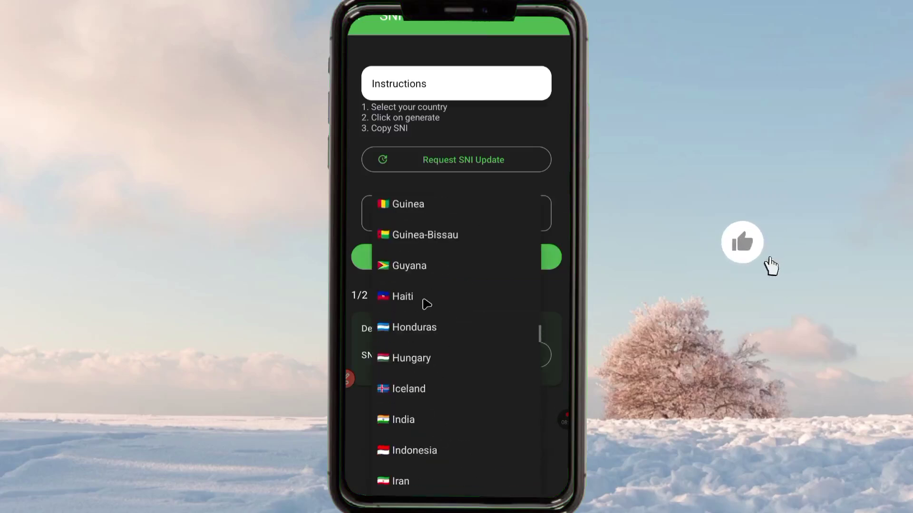
{"action": "left_click", "coordinate": [408, 418]}
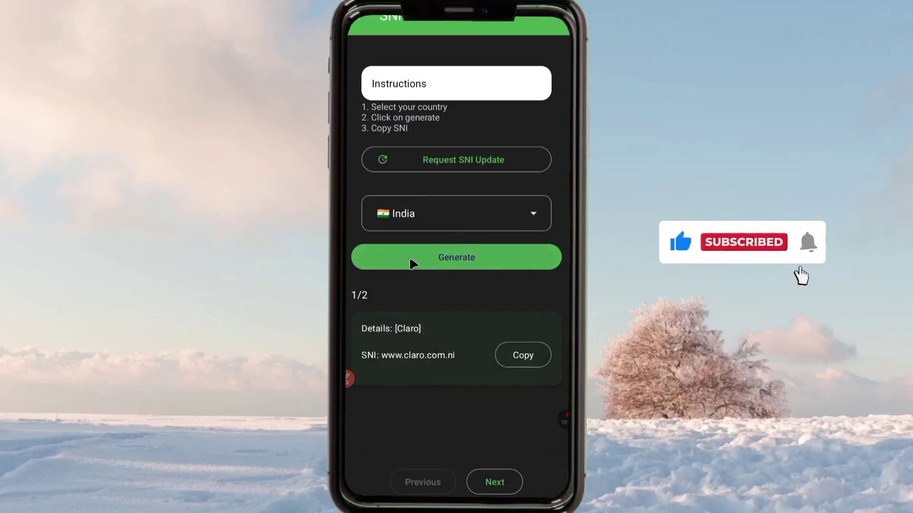
{"action": "left_click", "coordinate": [451, 259]}
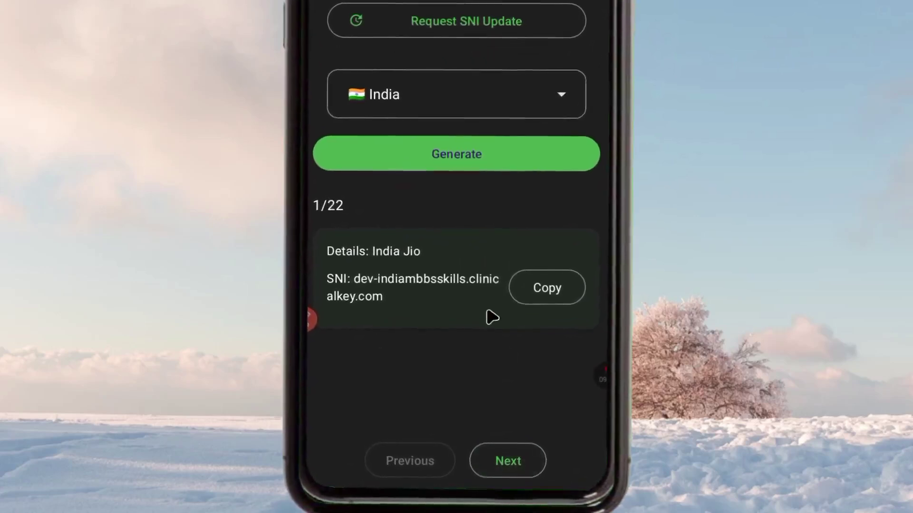
- Step forward through the generated India SNI entries to the fourth one, checking each entry's network, method and host
{"action": "left_click", "coordinate": [516, 458]}
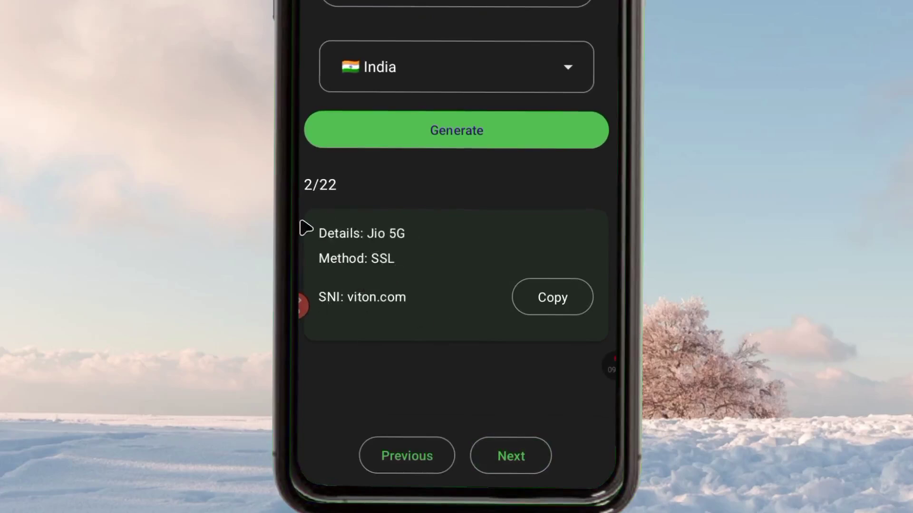
{"action": "left_click", "coordinate": [505, 457]}
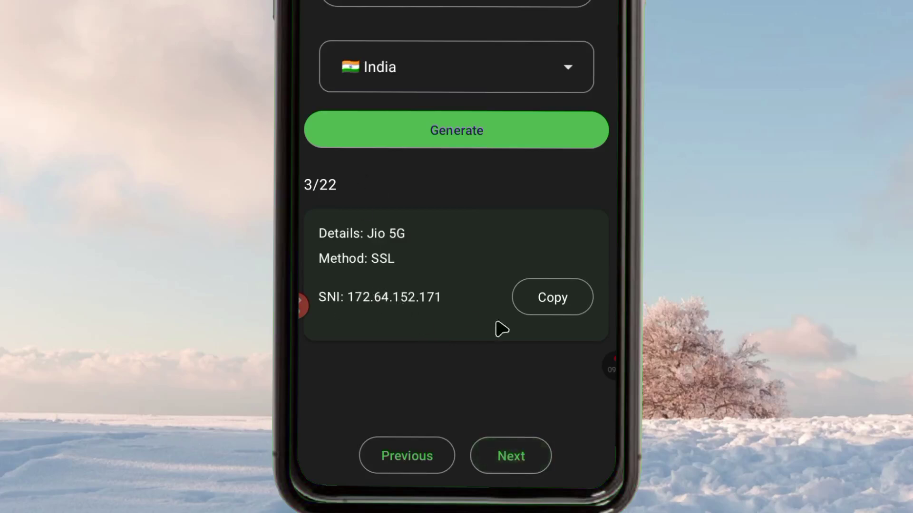
{"action": "left_click", "coordinate": [508, 450]}
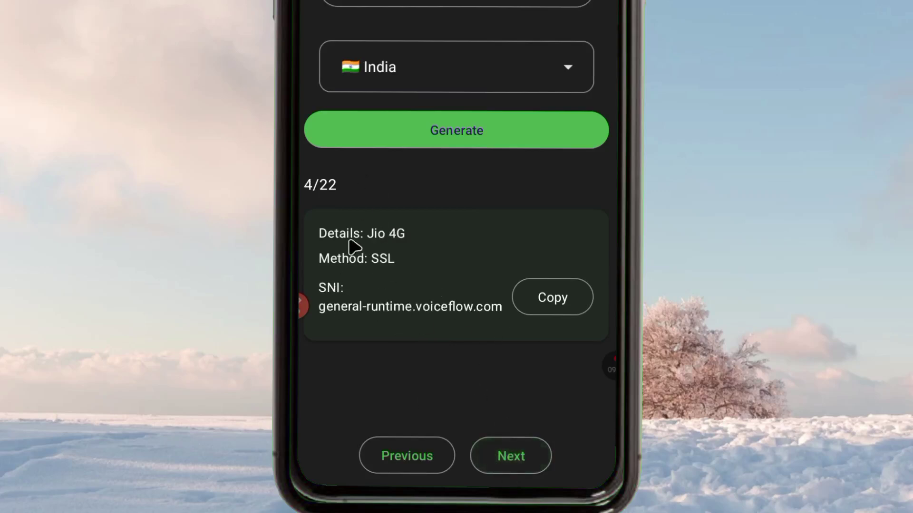